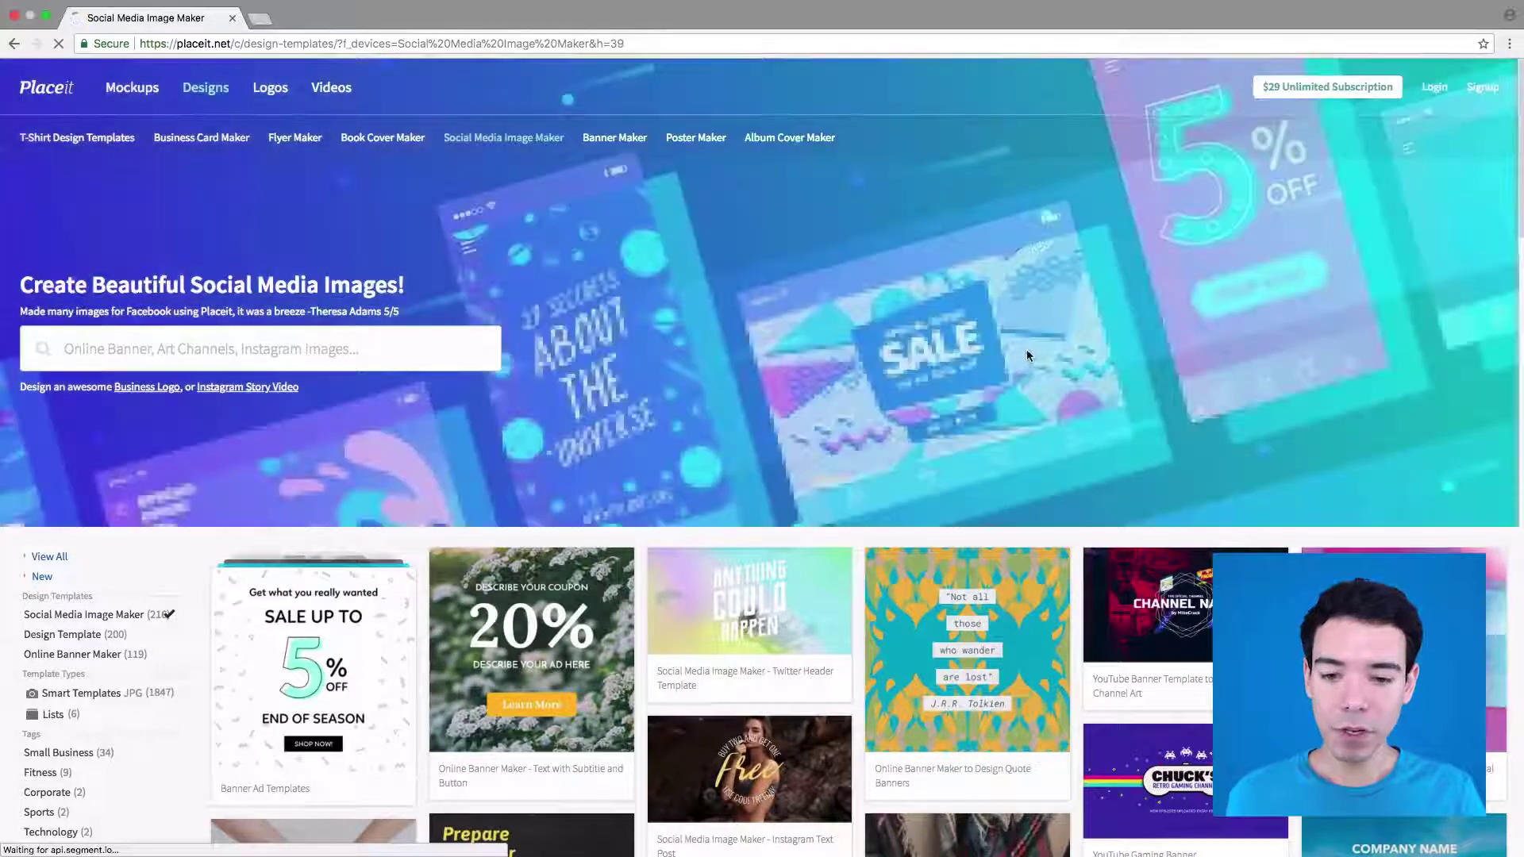
Step: Open the desert-road COMPANY NAME banner template and set its size to Facebook Ad / Link - 1200 x 628
scroll(1024, 319, down, 1)
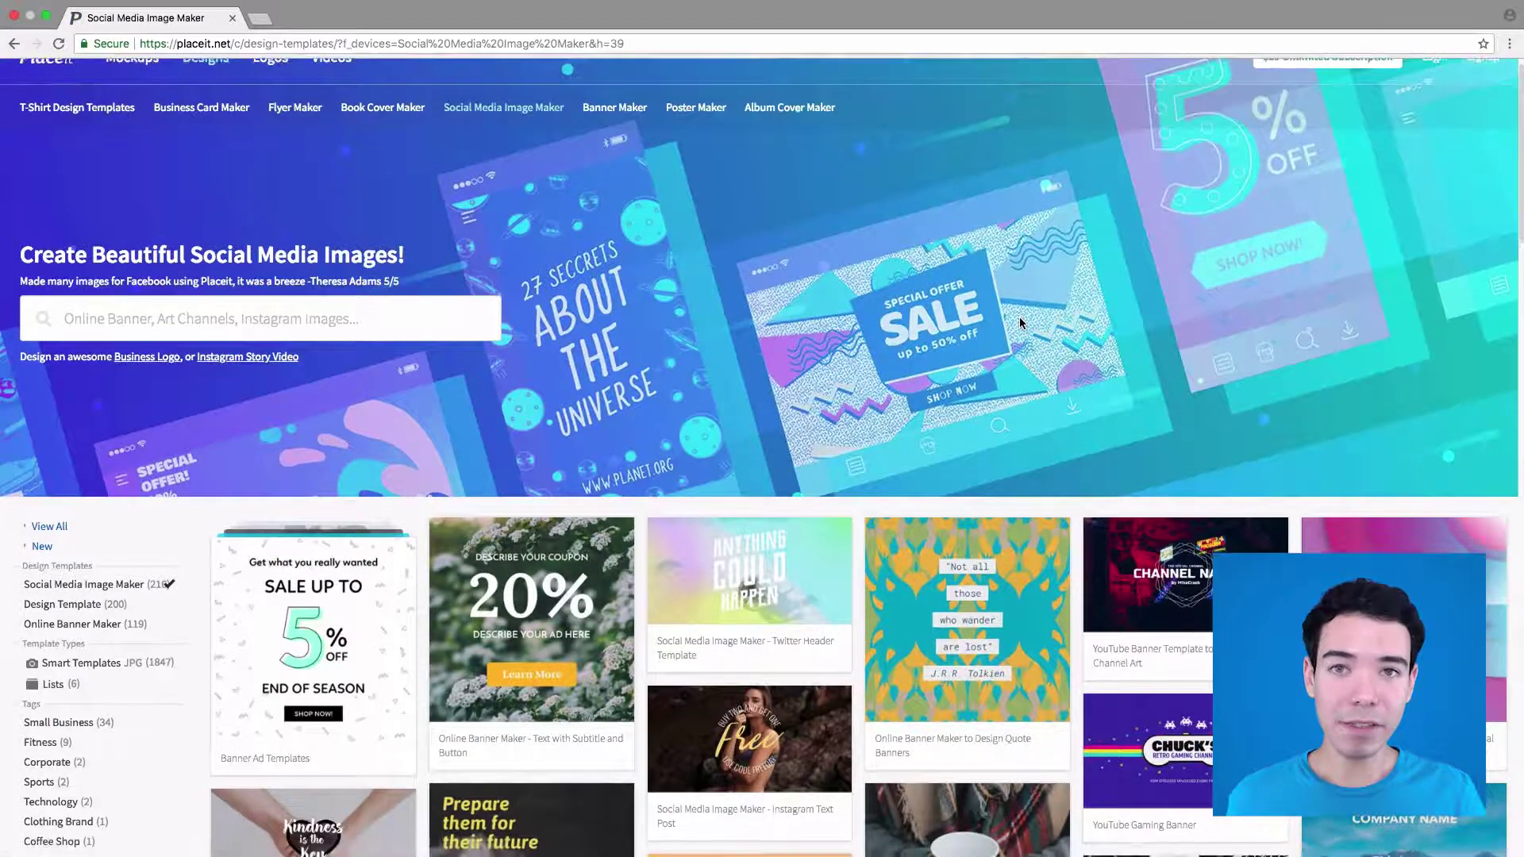
scroll(1022, 322, down, 1)
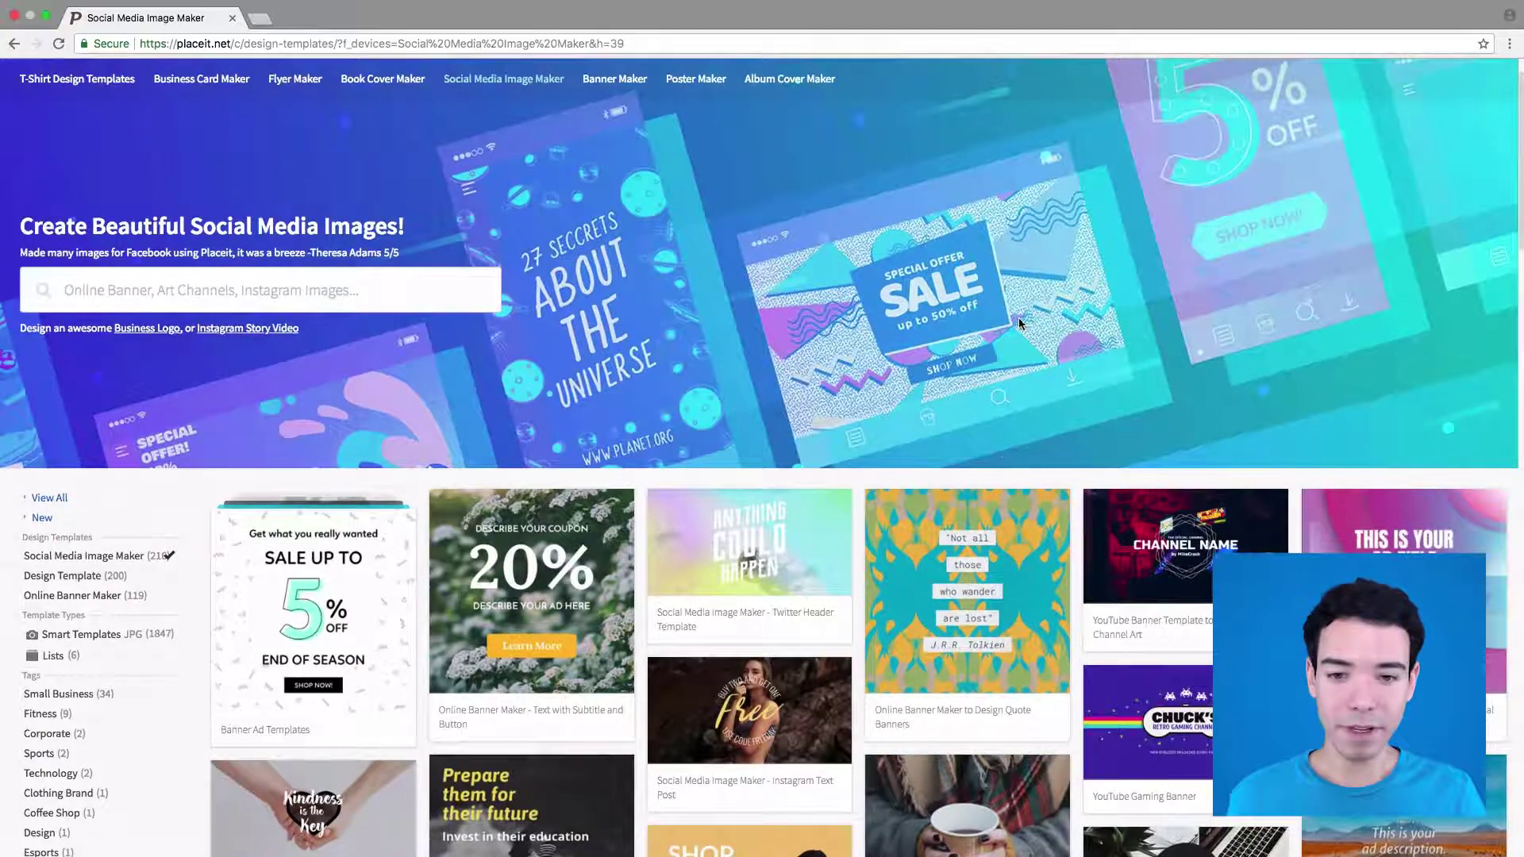
scroll(878, 252, down, 5)
scroll(877, 251, down, 5)
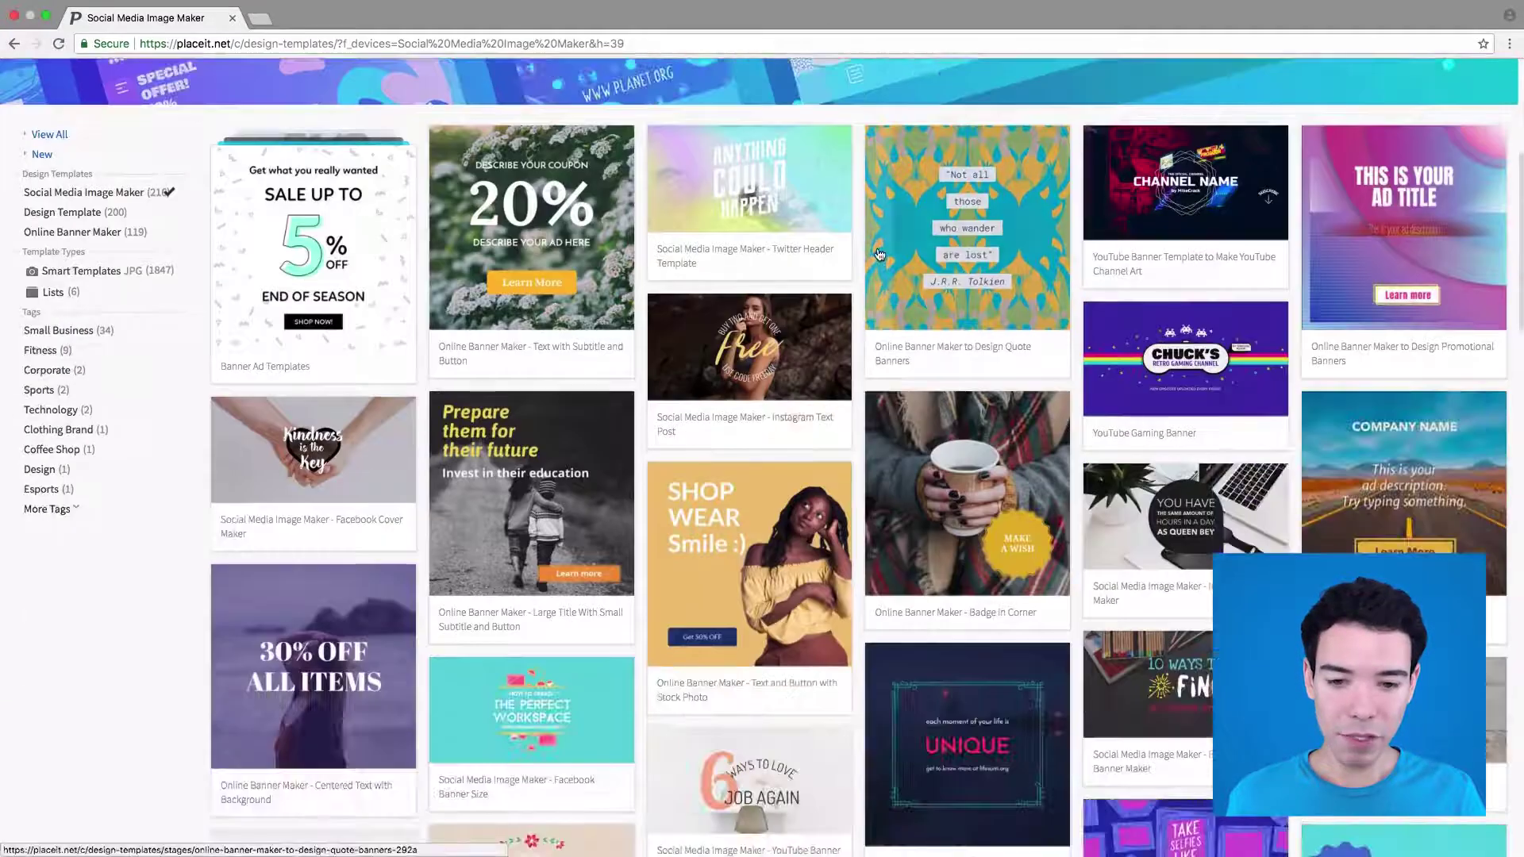
click(1359, 443)
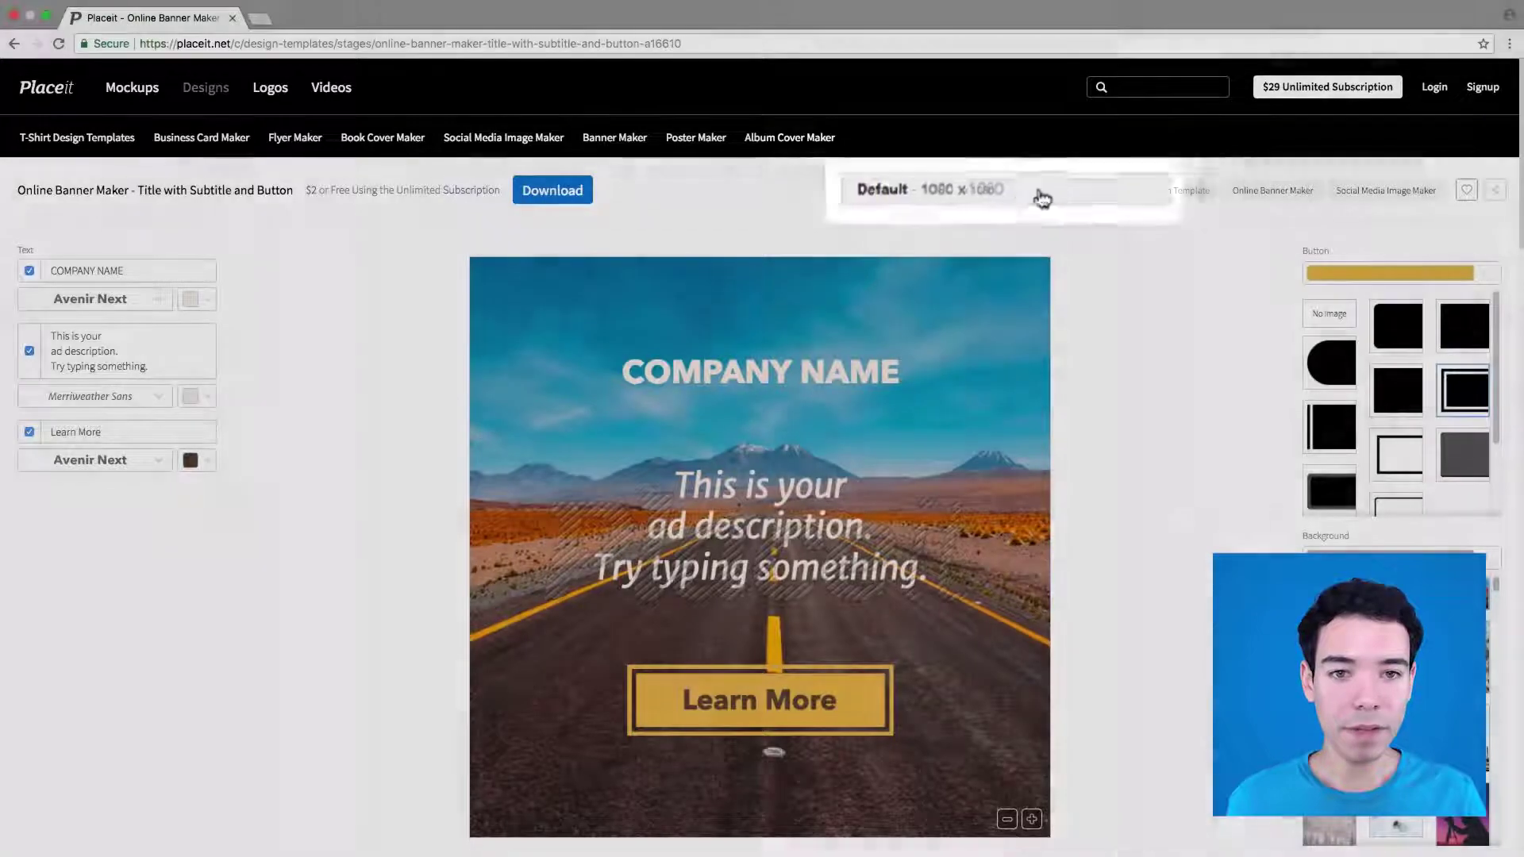
click(1032, 194)
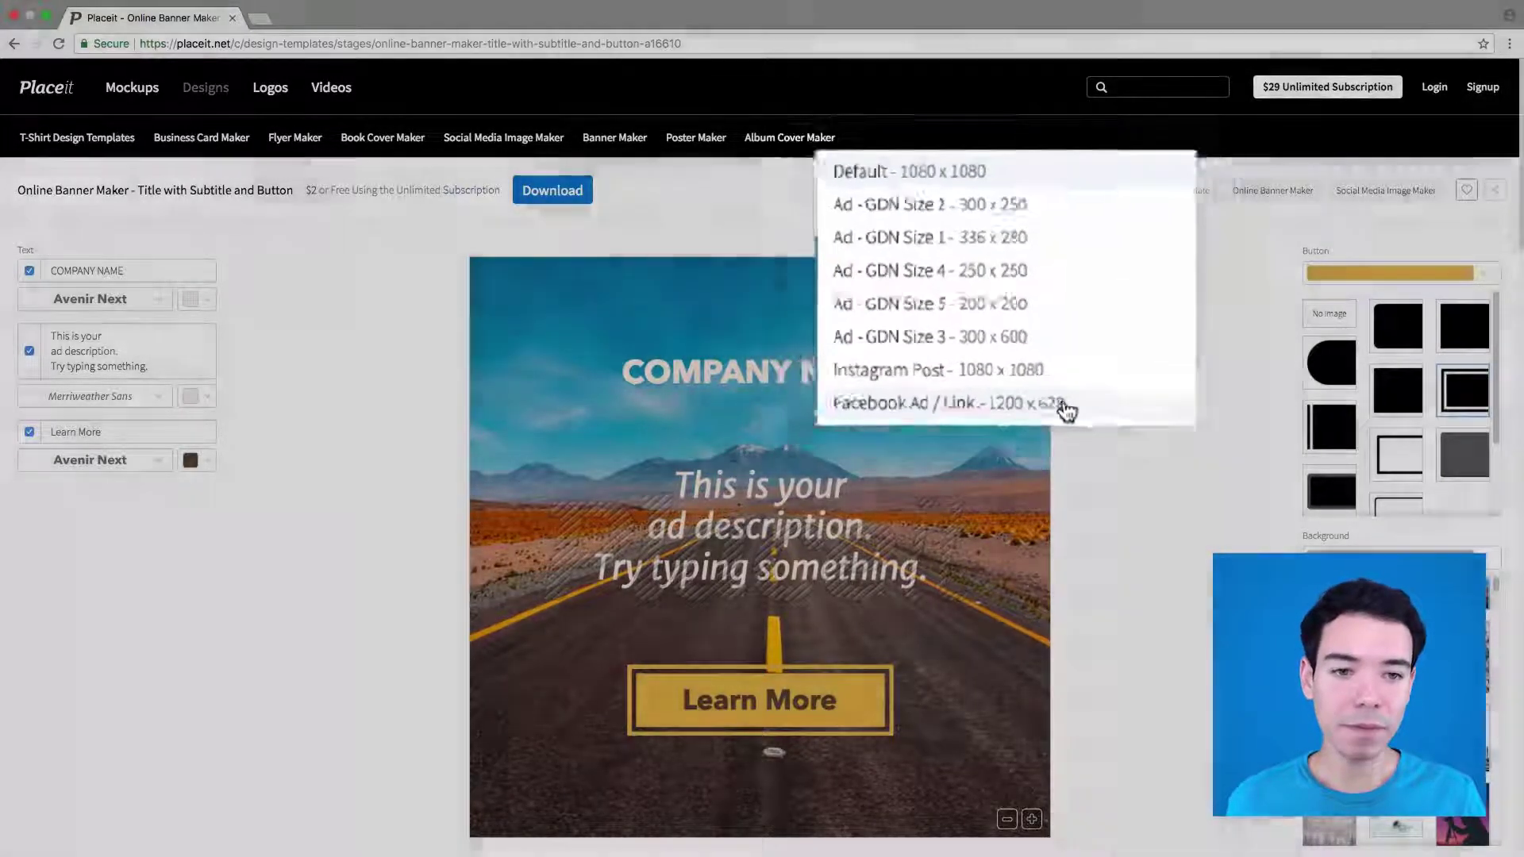
click(1063, 410)
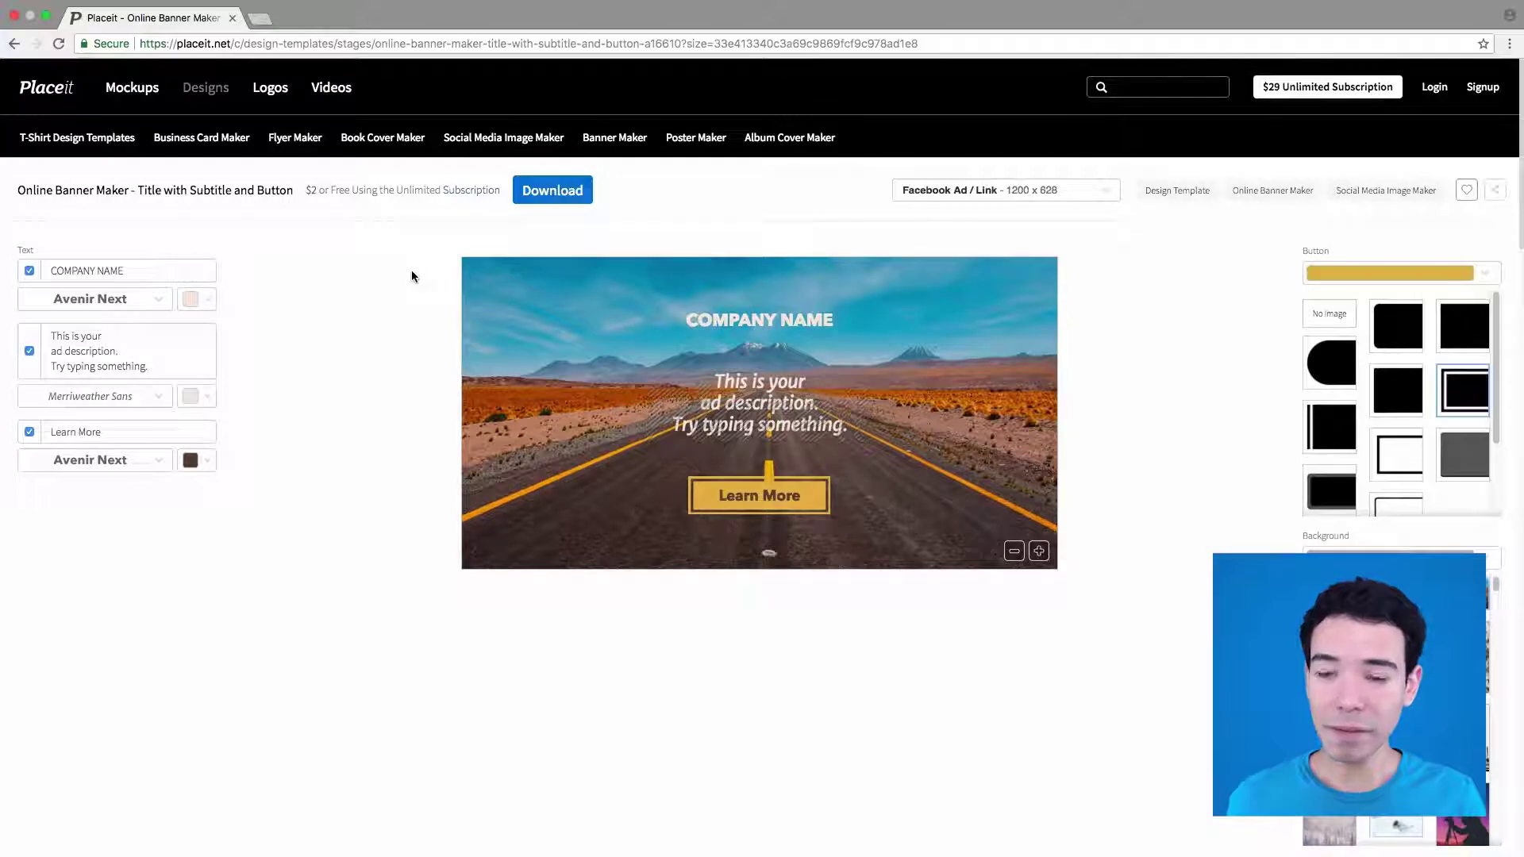
Step: Replace the COMPANY NAME title with "SUMMER SALE" and set its text size to L
click(184, 272)
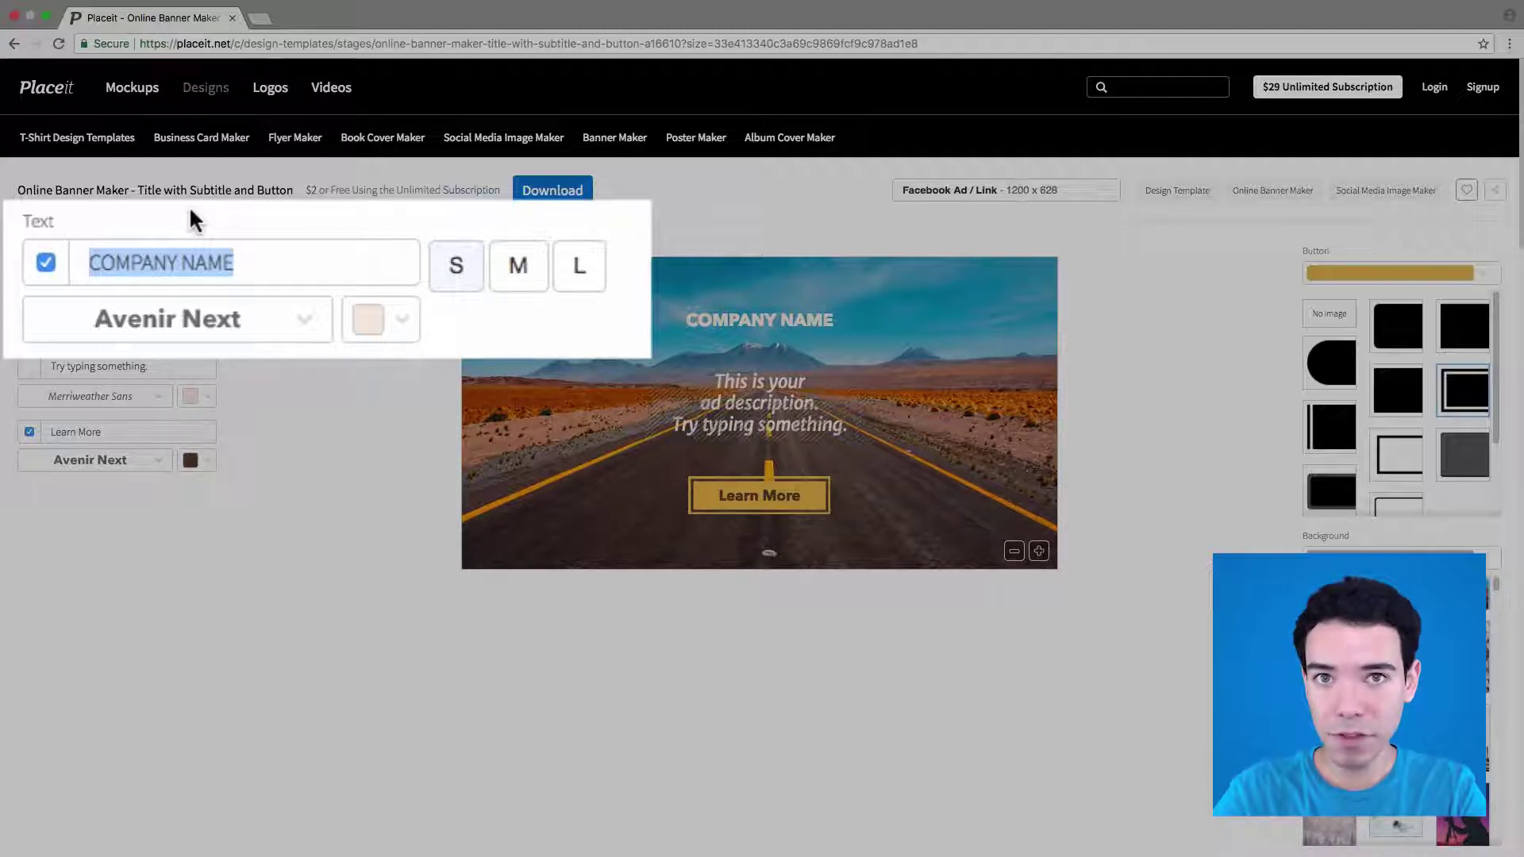
key(BackSpace)
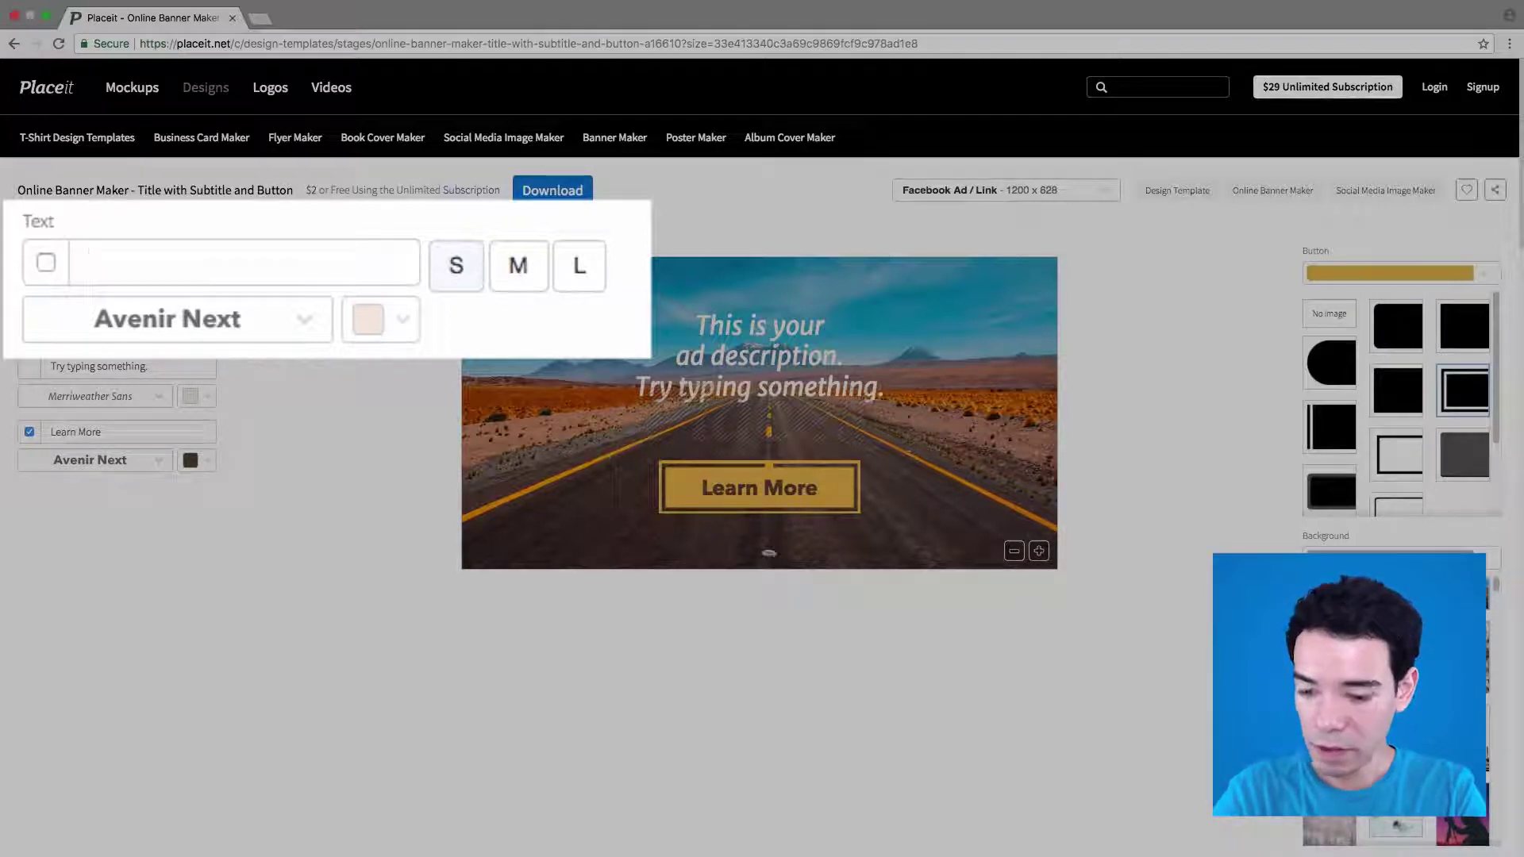
text(SUMM)
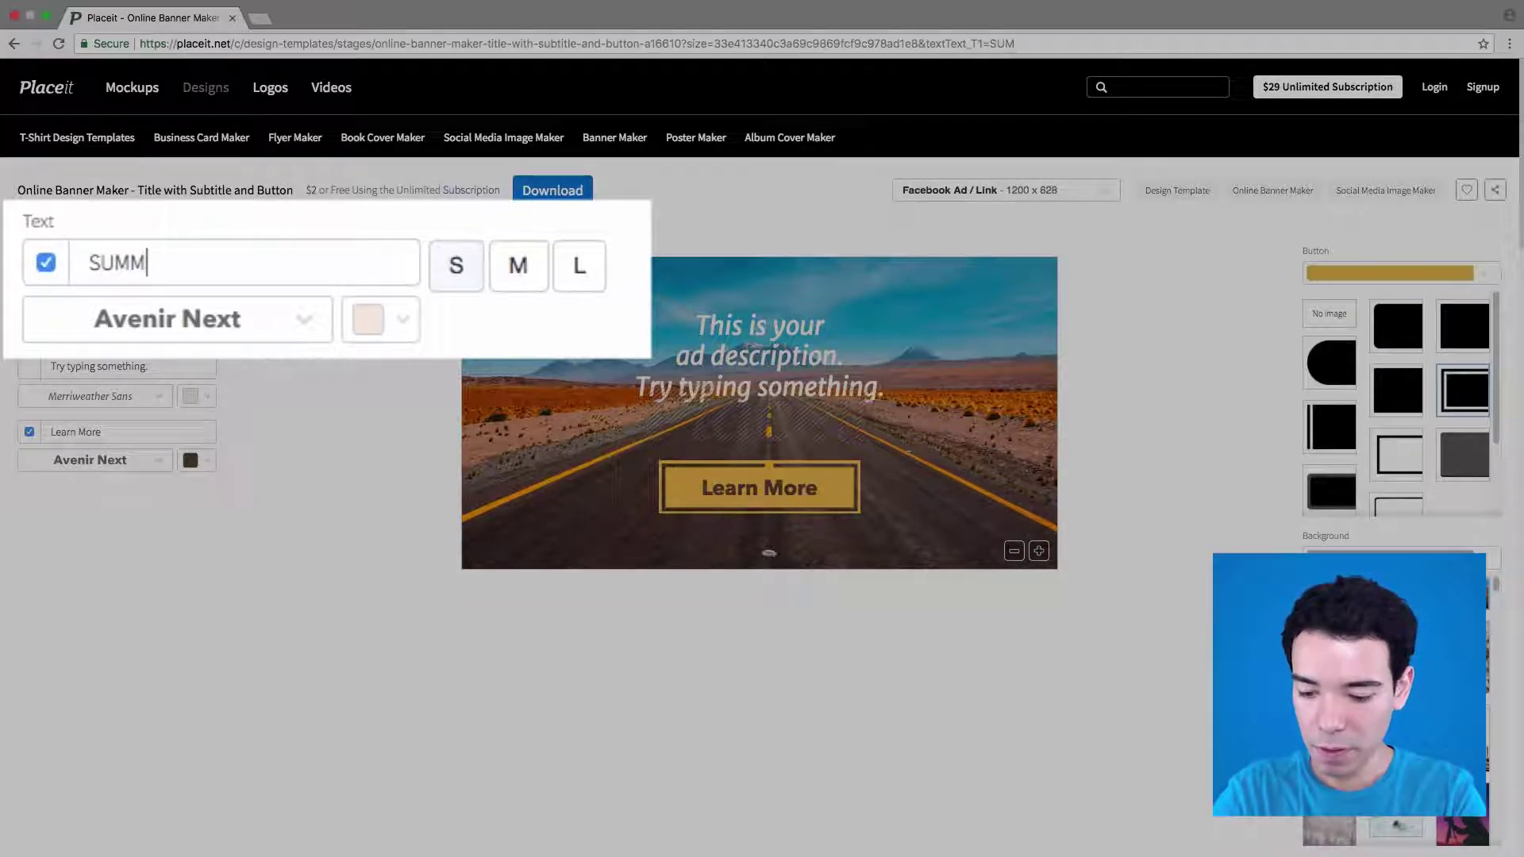
text(ER SALE)
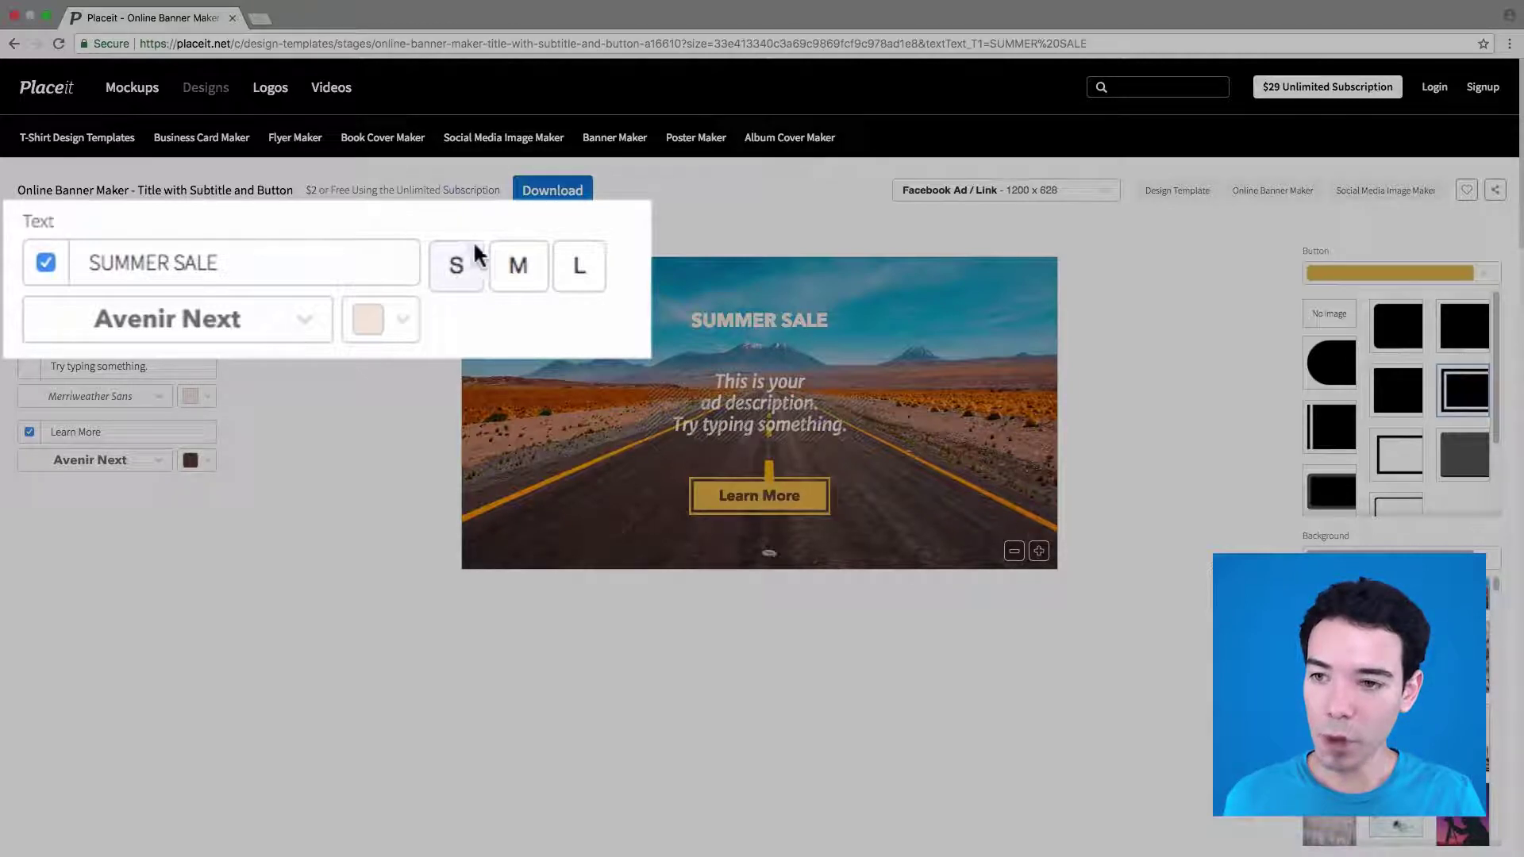
click(582, 274)
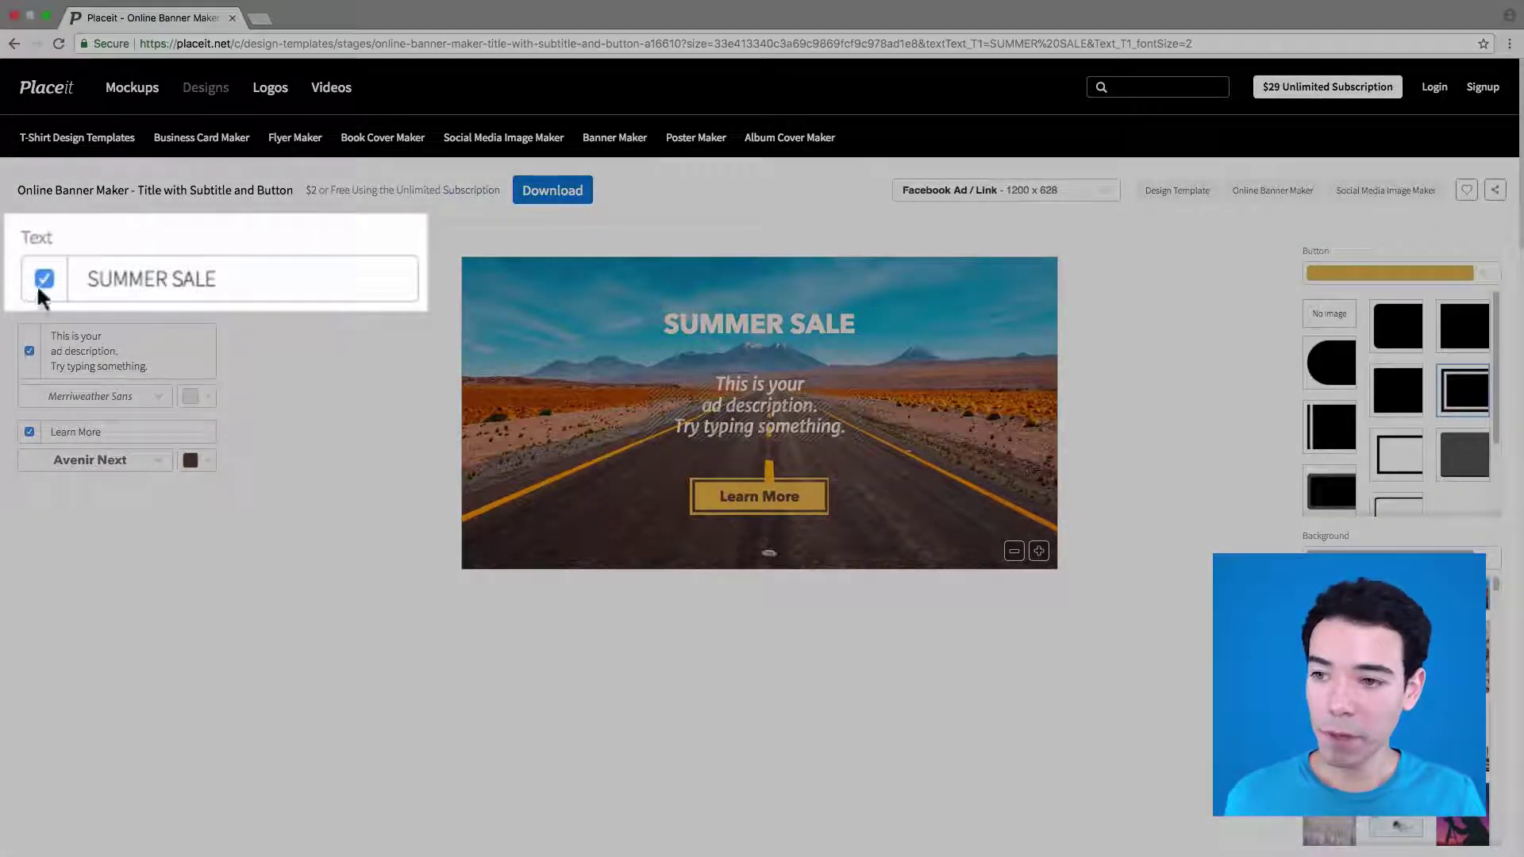
Step: Hide and re-enable the banner title, and look through the fonts available for it
click(43, 283)
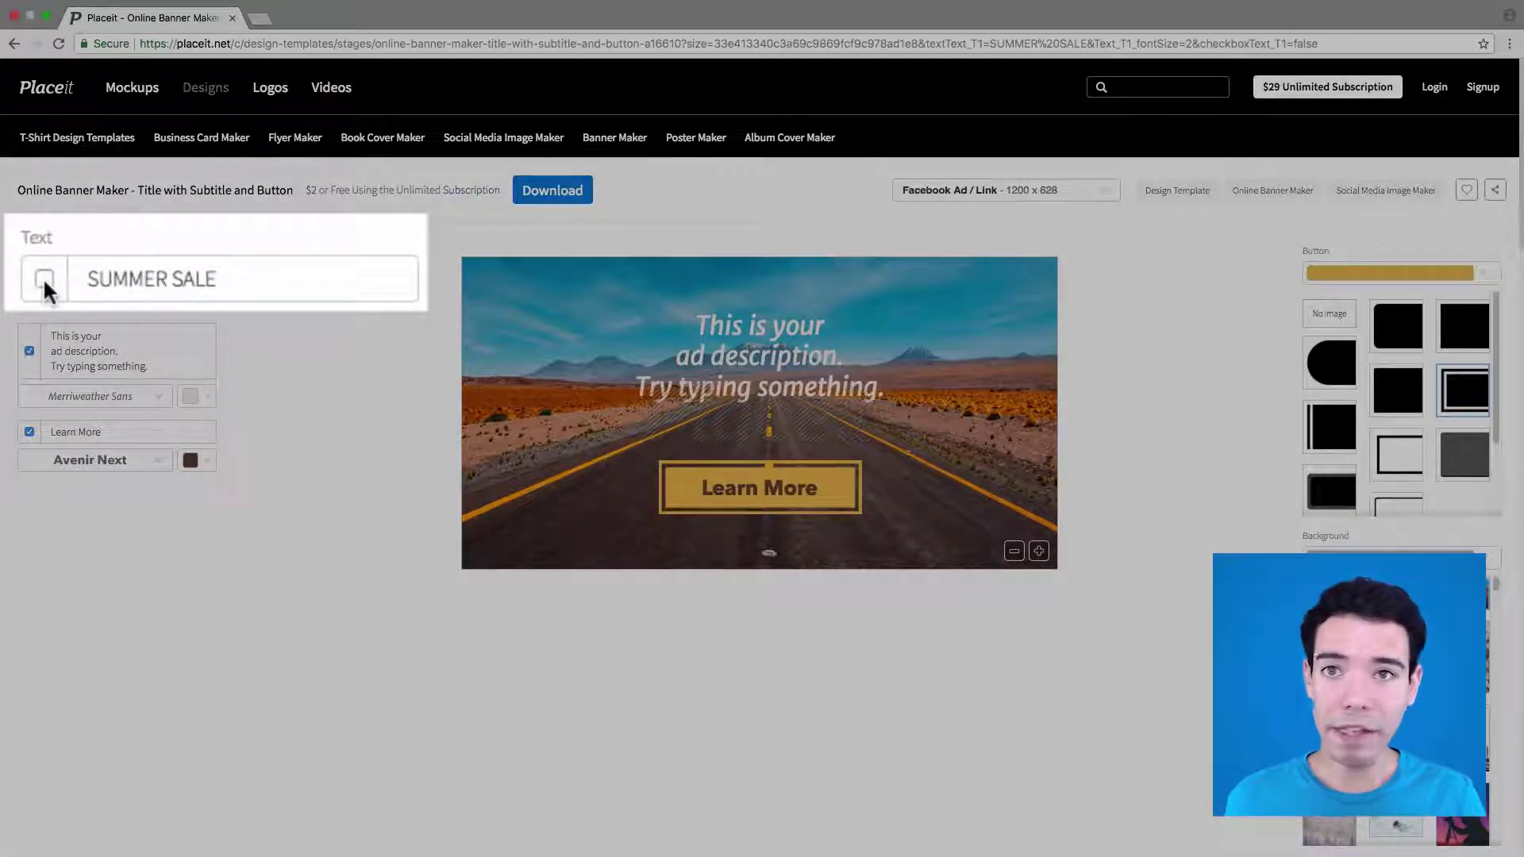
click(45, 282)
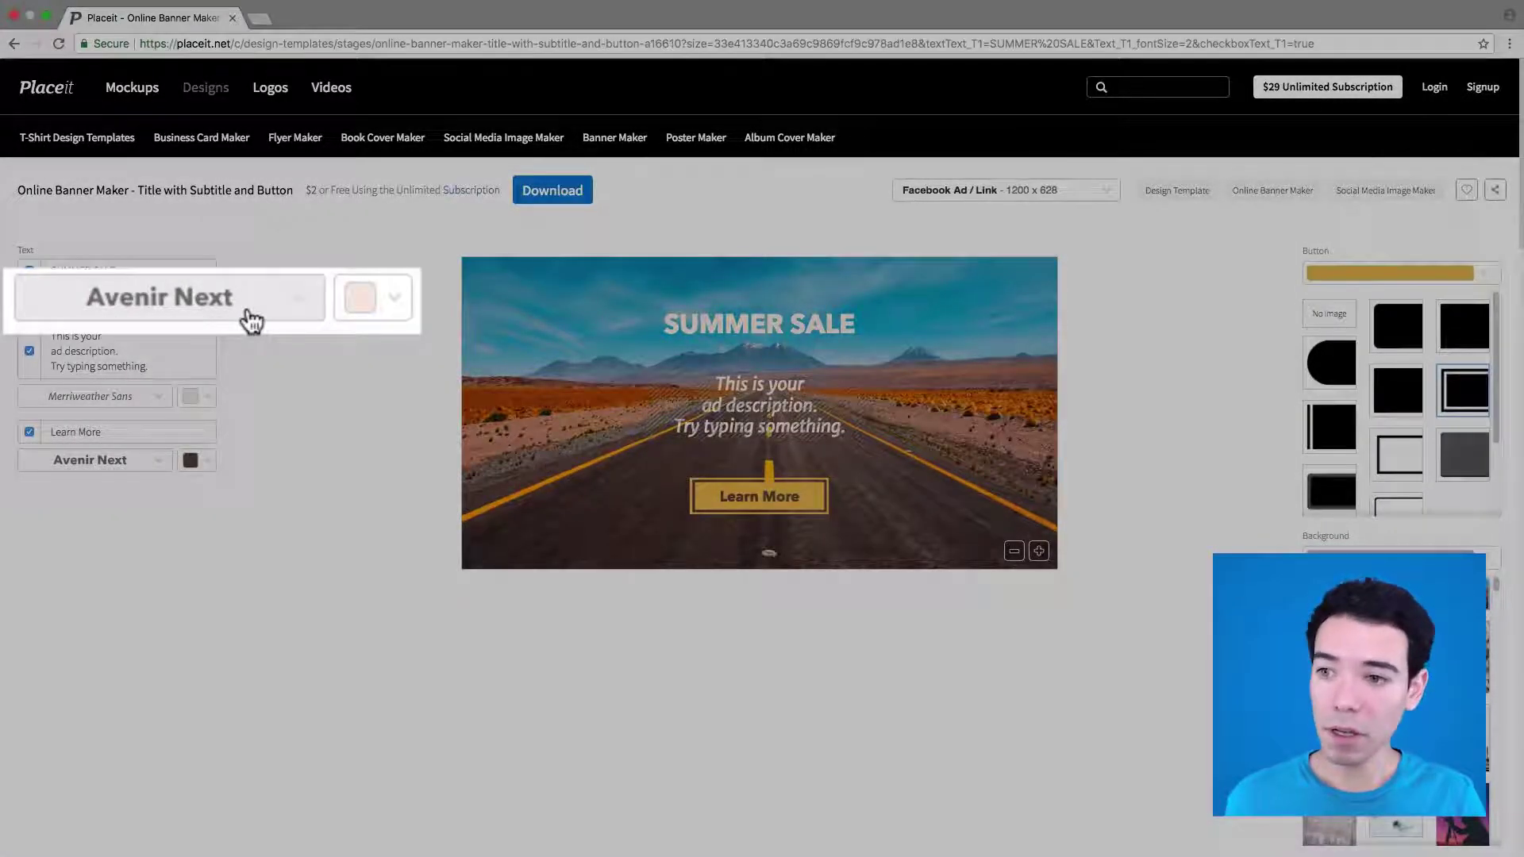
click(134, 305)
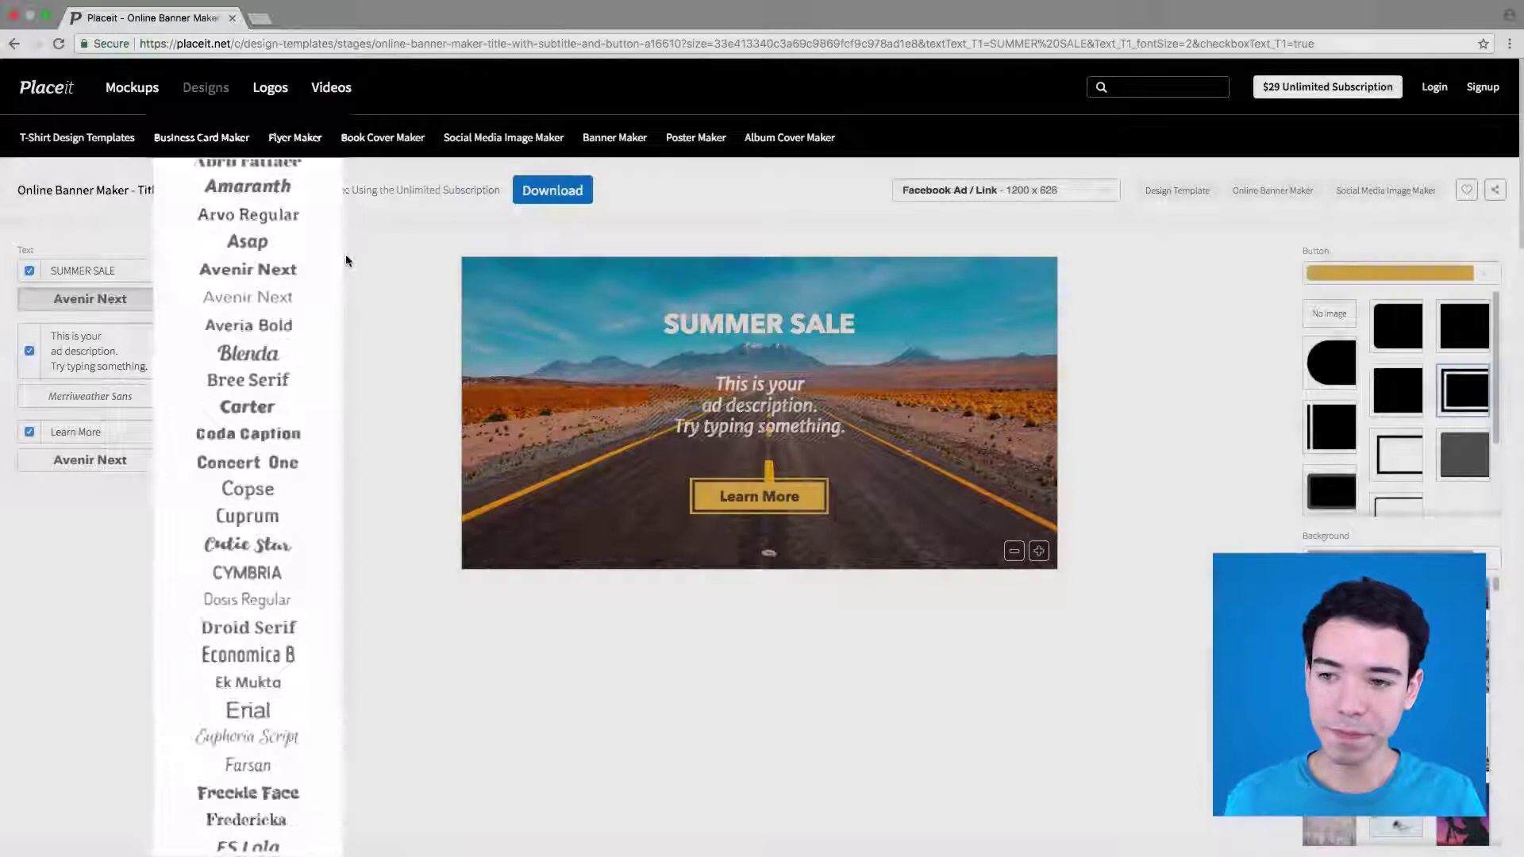
click(345, 254)
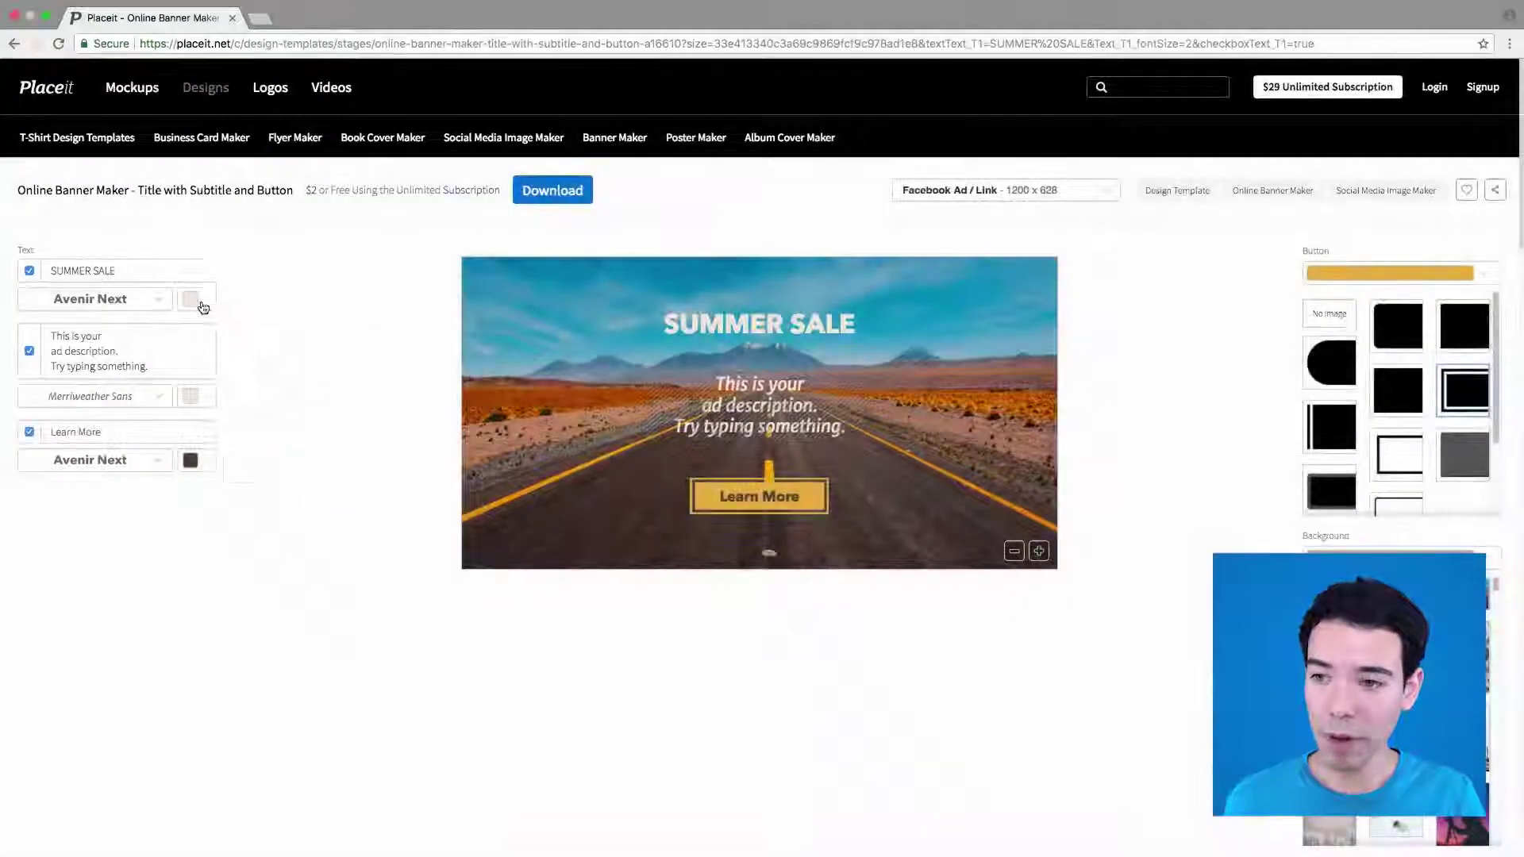
Step: Apply the custom orange #d98220 to the SUMMER SALE title
click(202, 305)
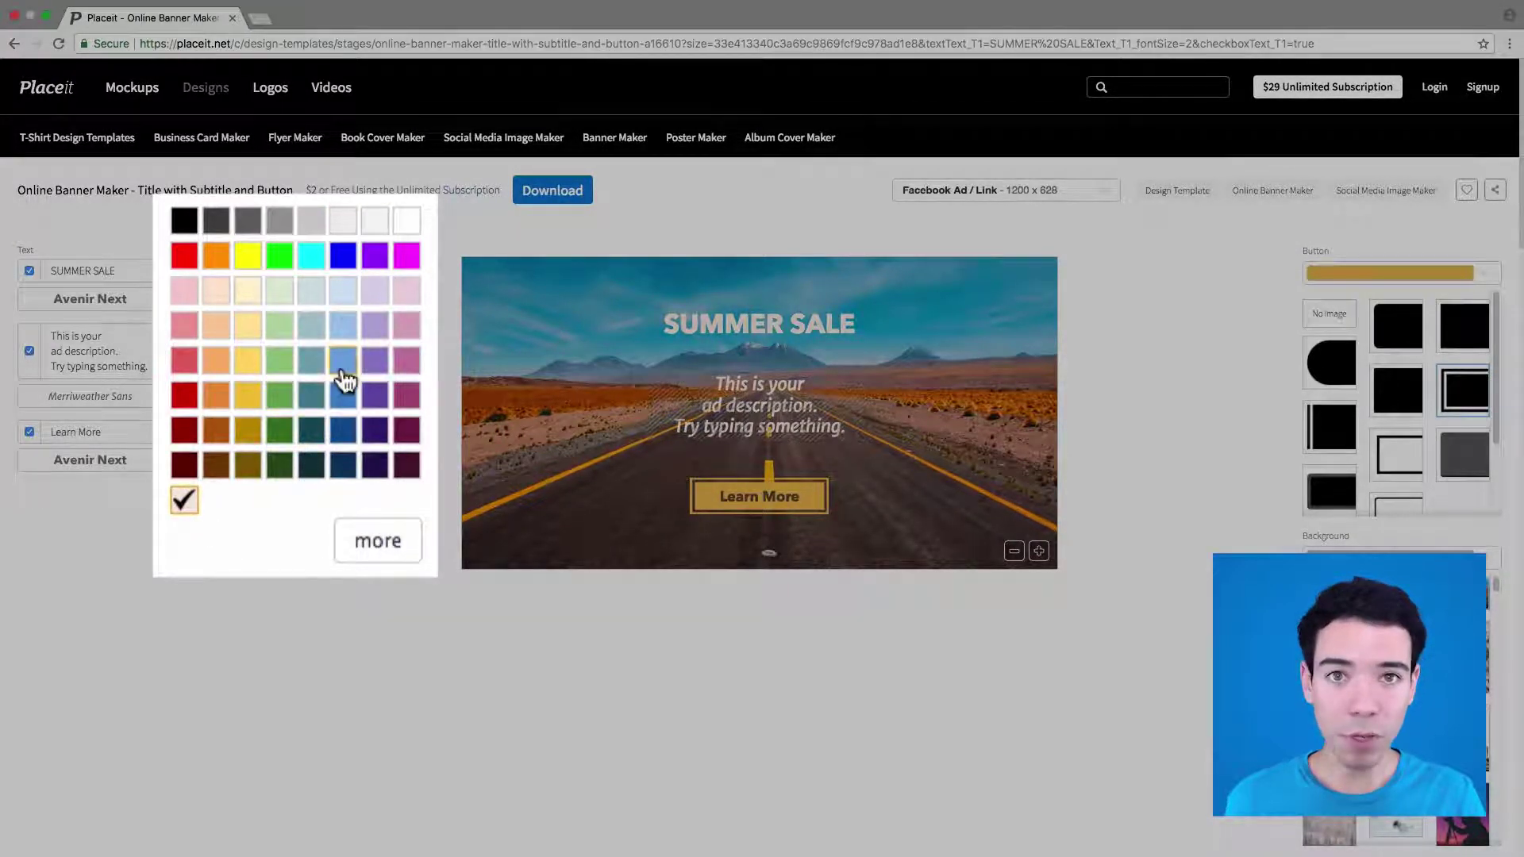
click(401, 543)
click(509, 260)
click(517, 260)
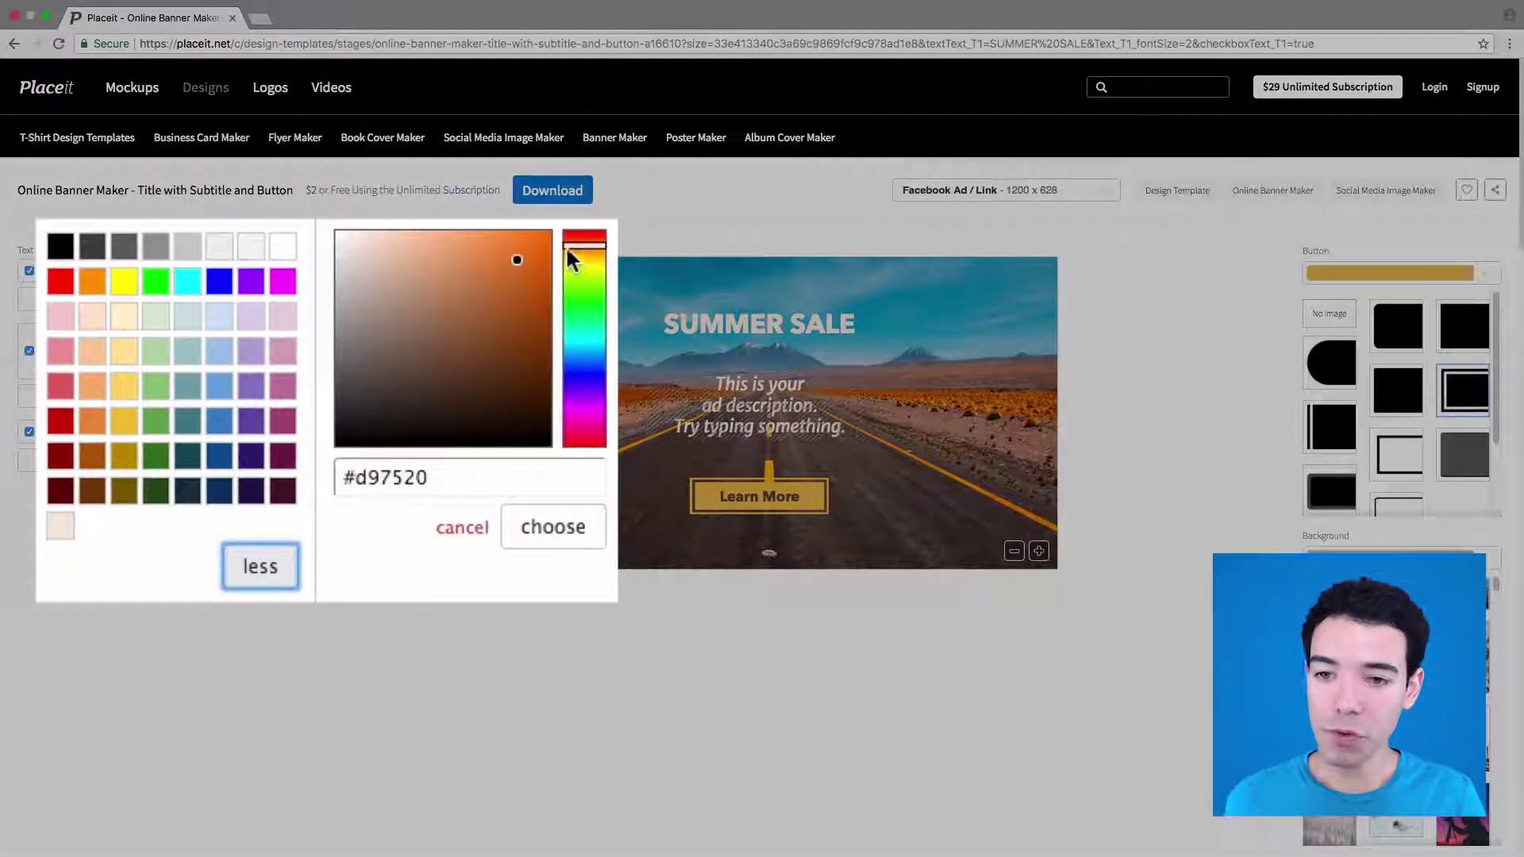
mouse_move(573, 251)
mouse_down()
mouse_move(581, 354)
mouse_move(589, 248)
mouse_up()
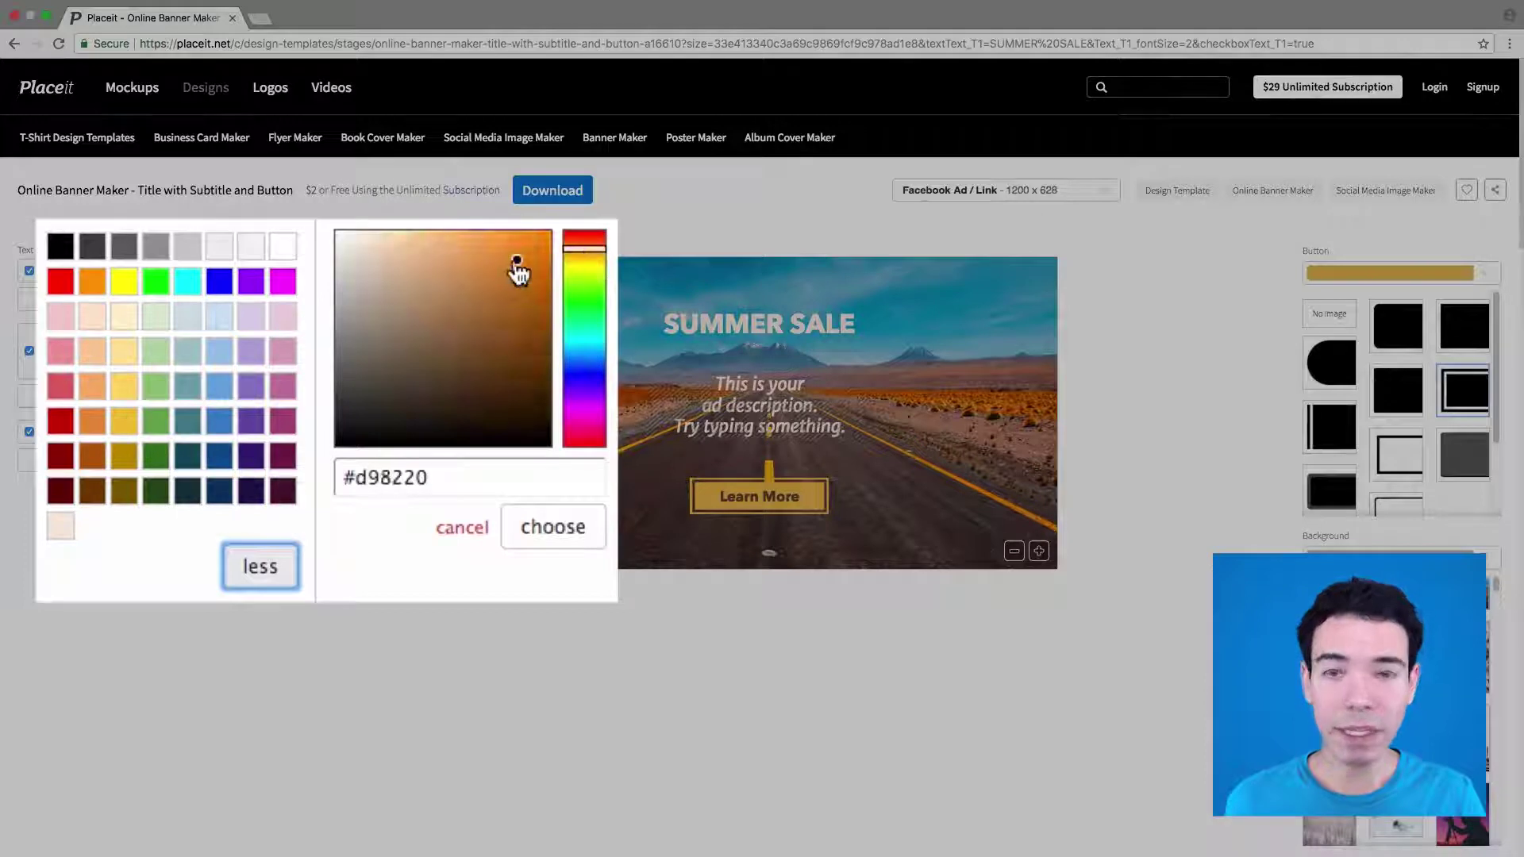
click(447, 482)
triple_click(436, 482)
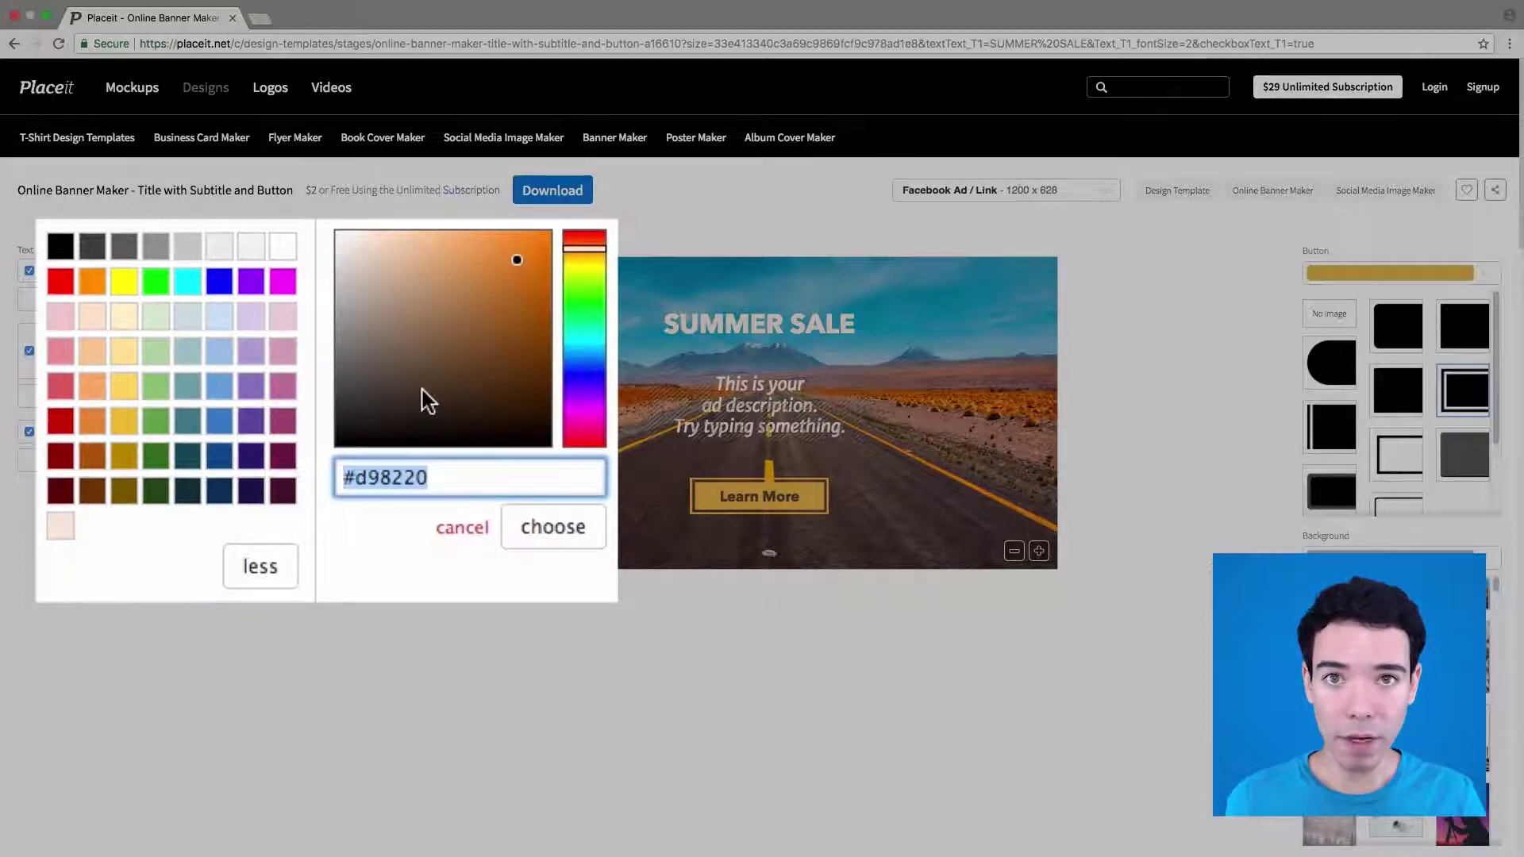
click(553, 527)
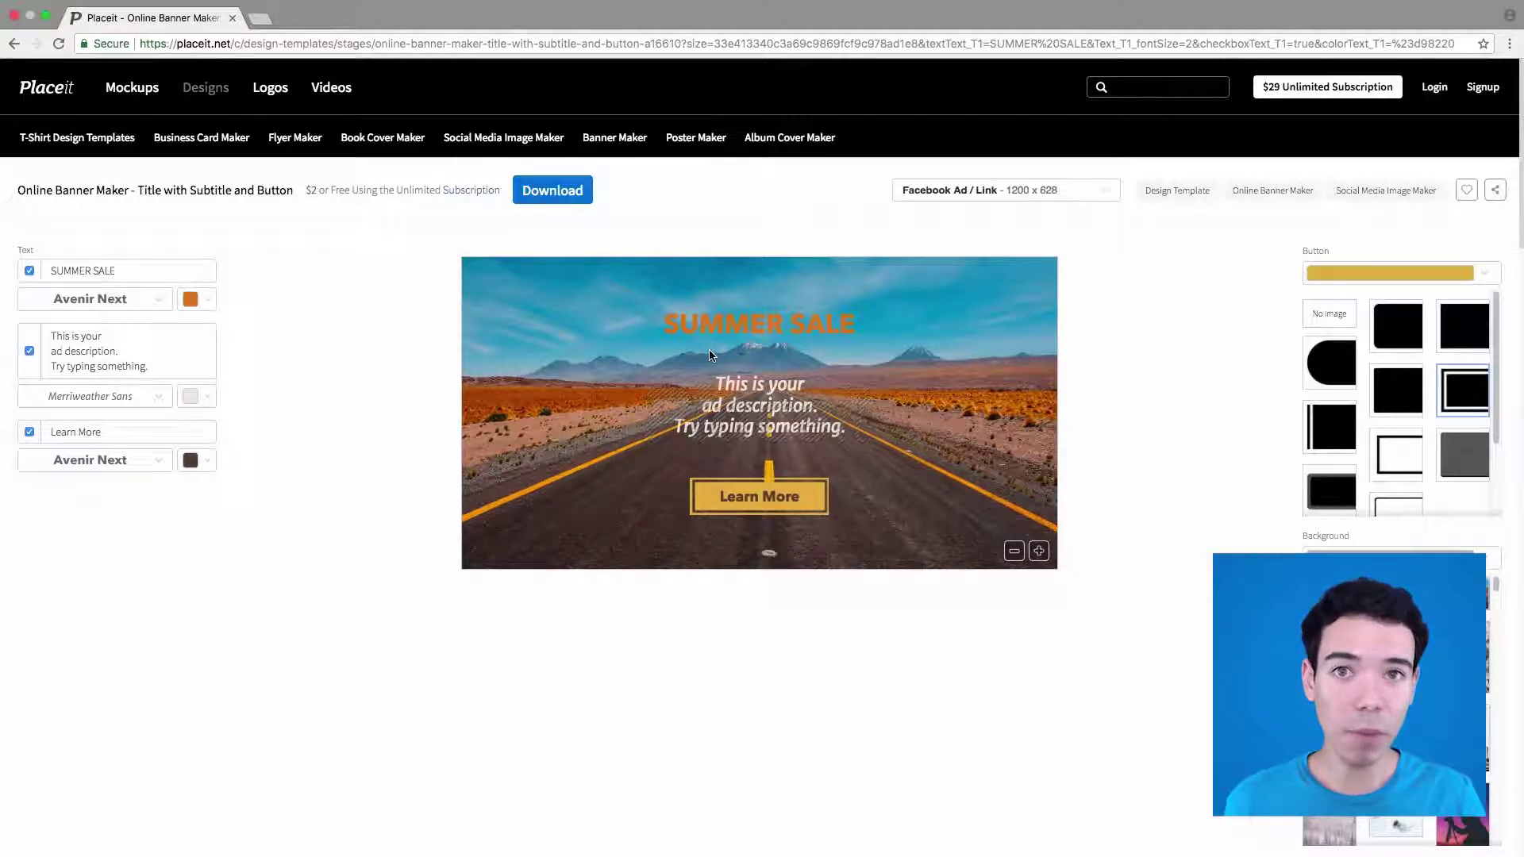
Step: Set the SUMMER SALE title colour to white
click(204, 308)
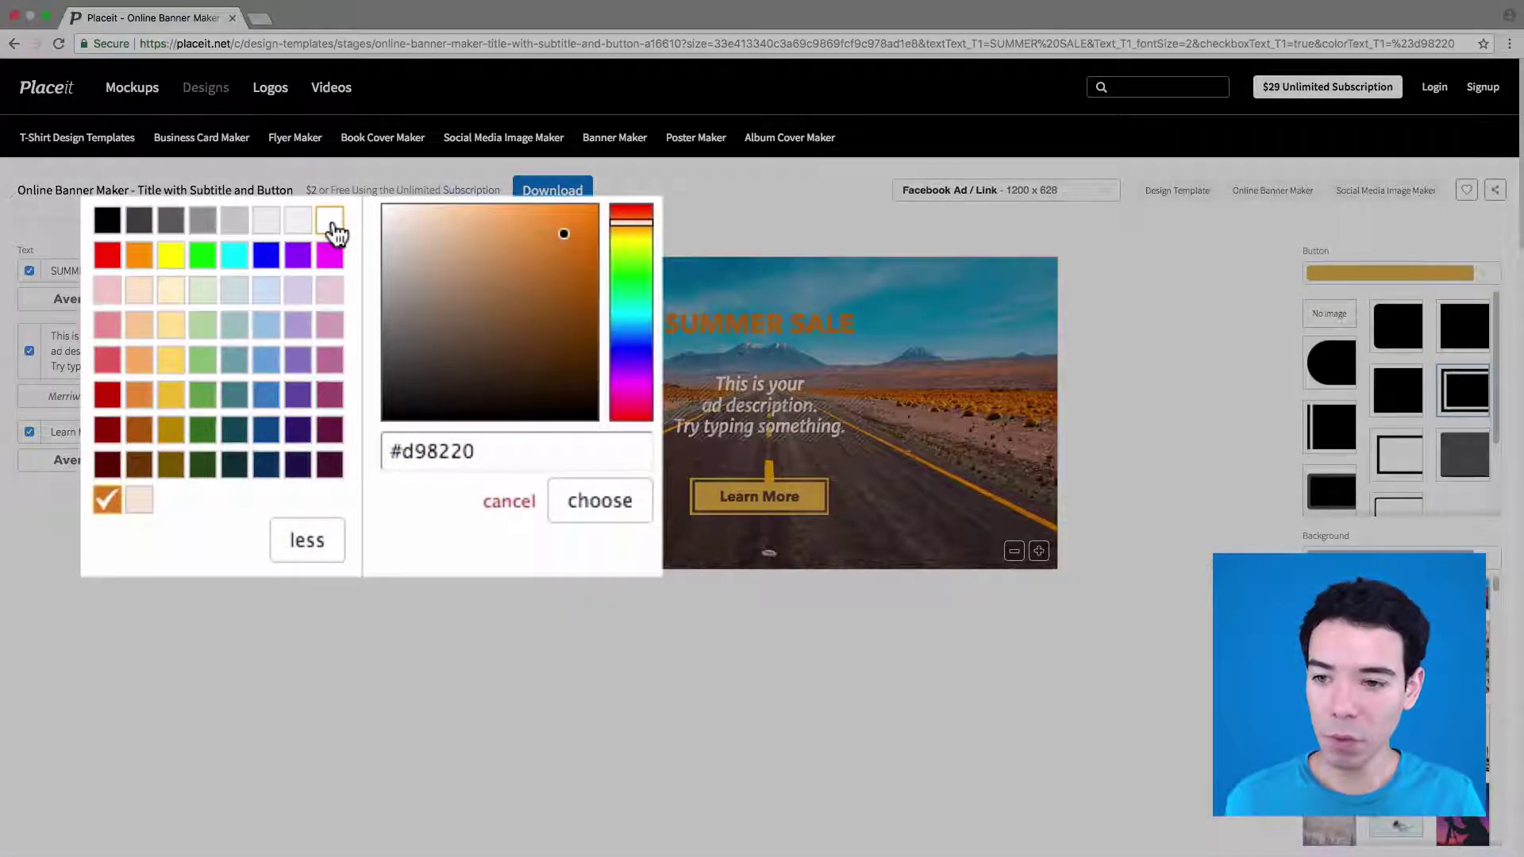
click(331, 223)
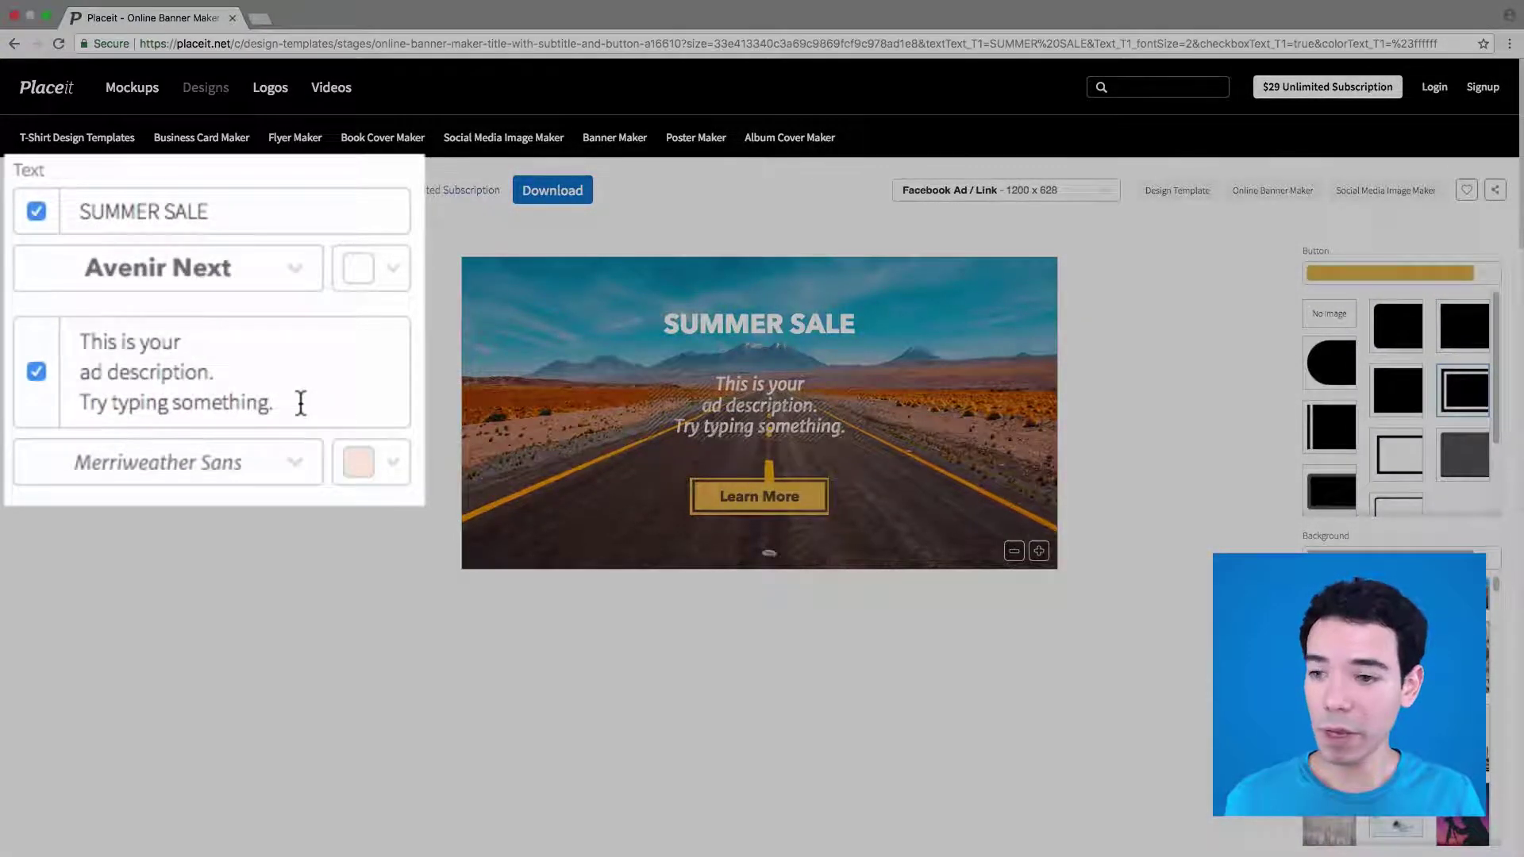
Step: Replace the ad description with the numbers 1, 2 and 3, each on its own line
drag(309, 406, 19, 323)
click(334, 405)
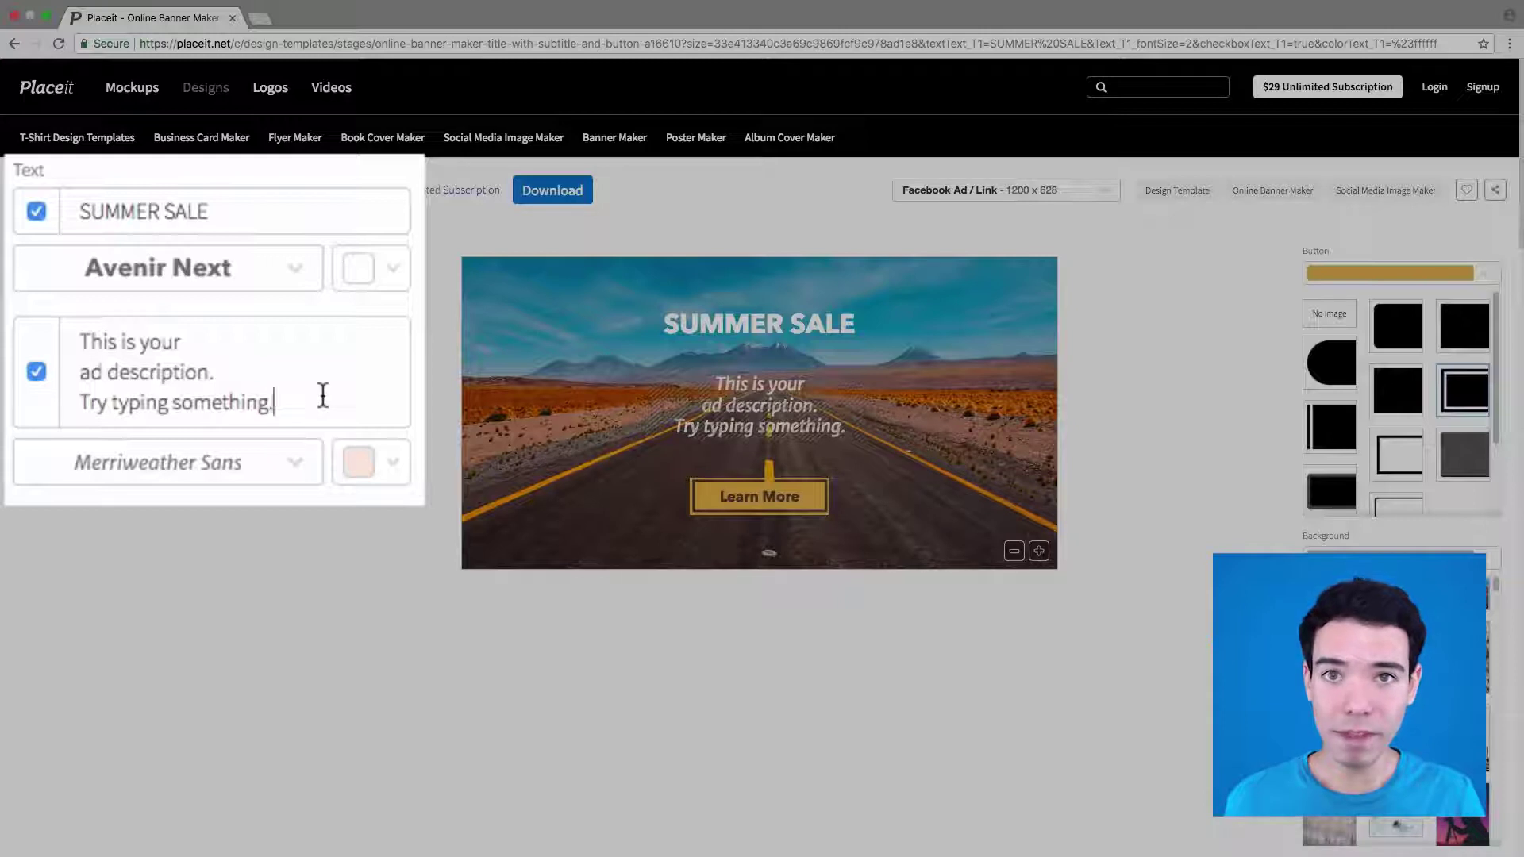
key(super+a)
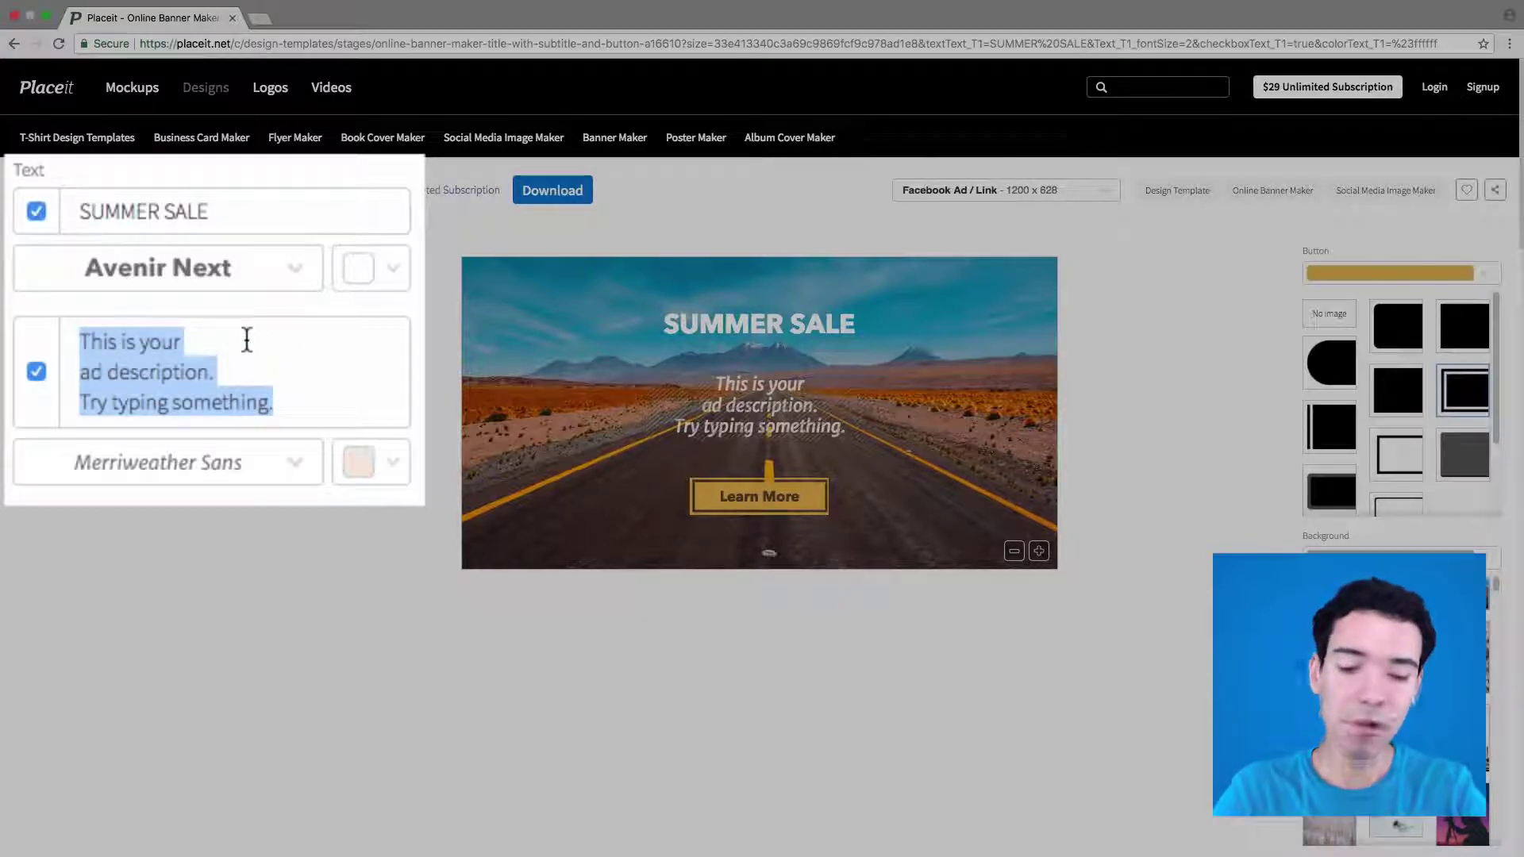
key(BackSpace)
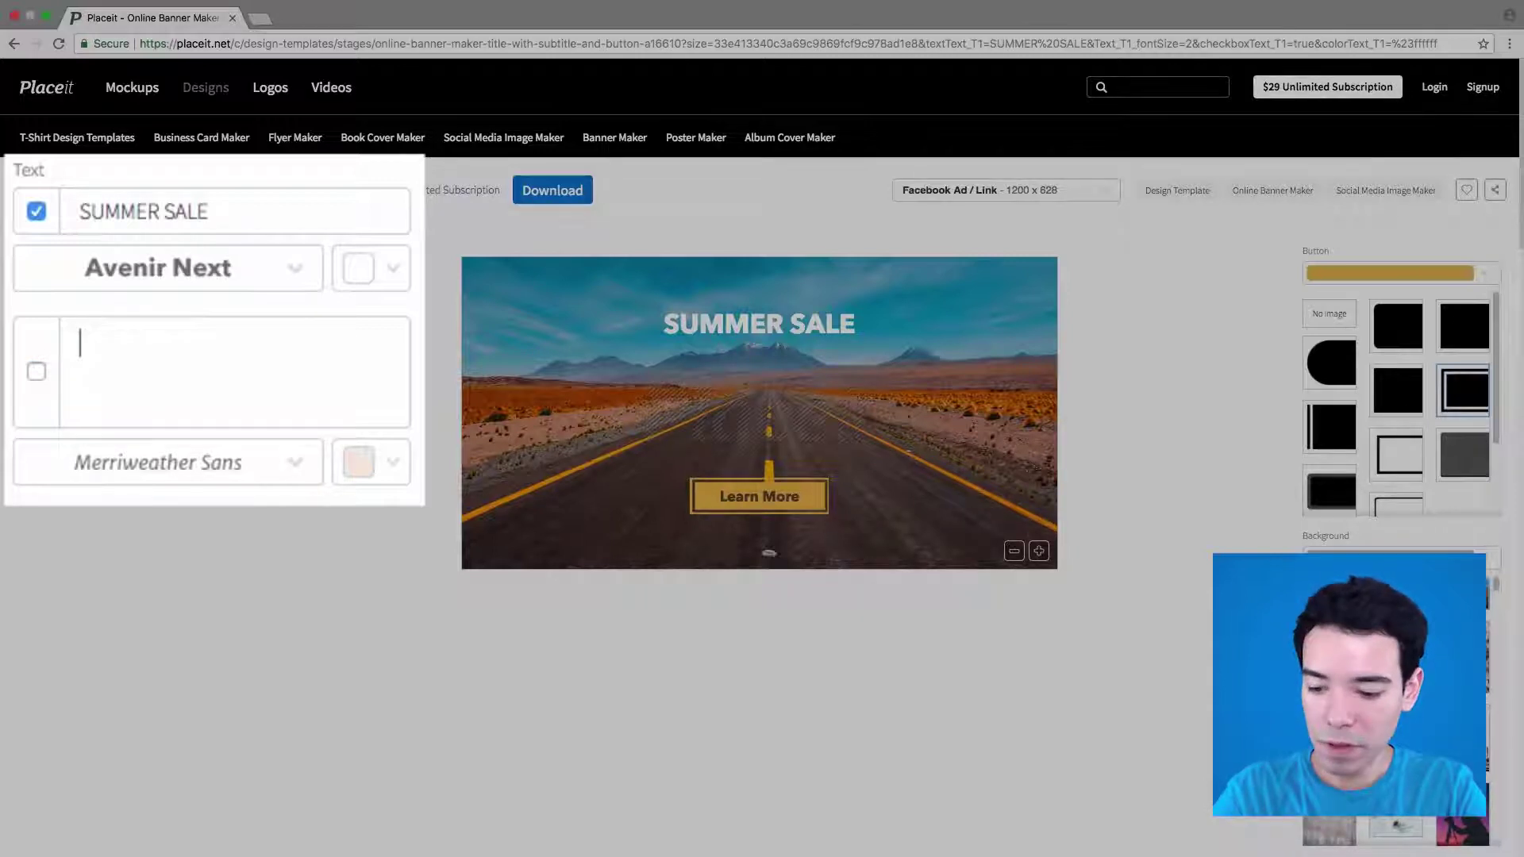
text(1)
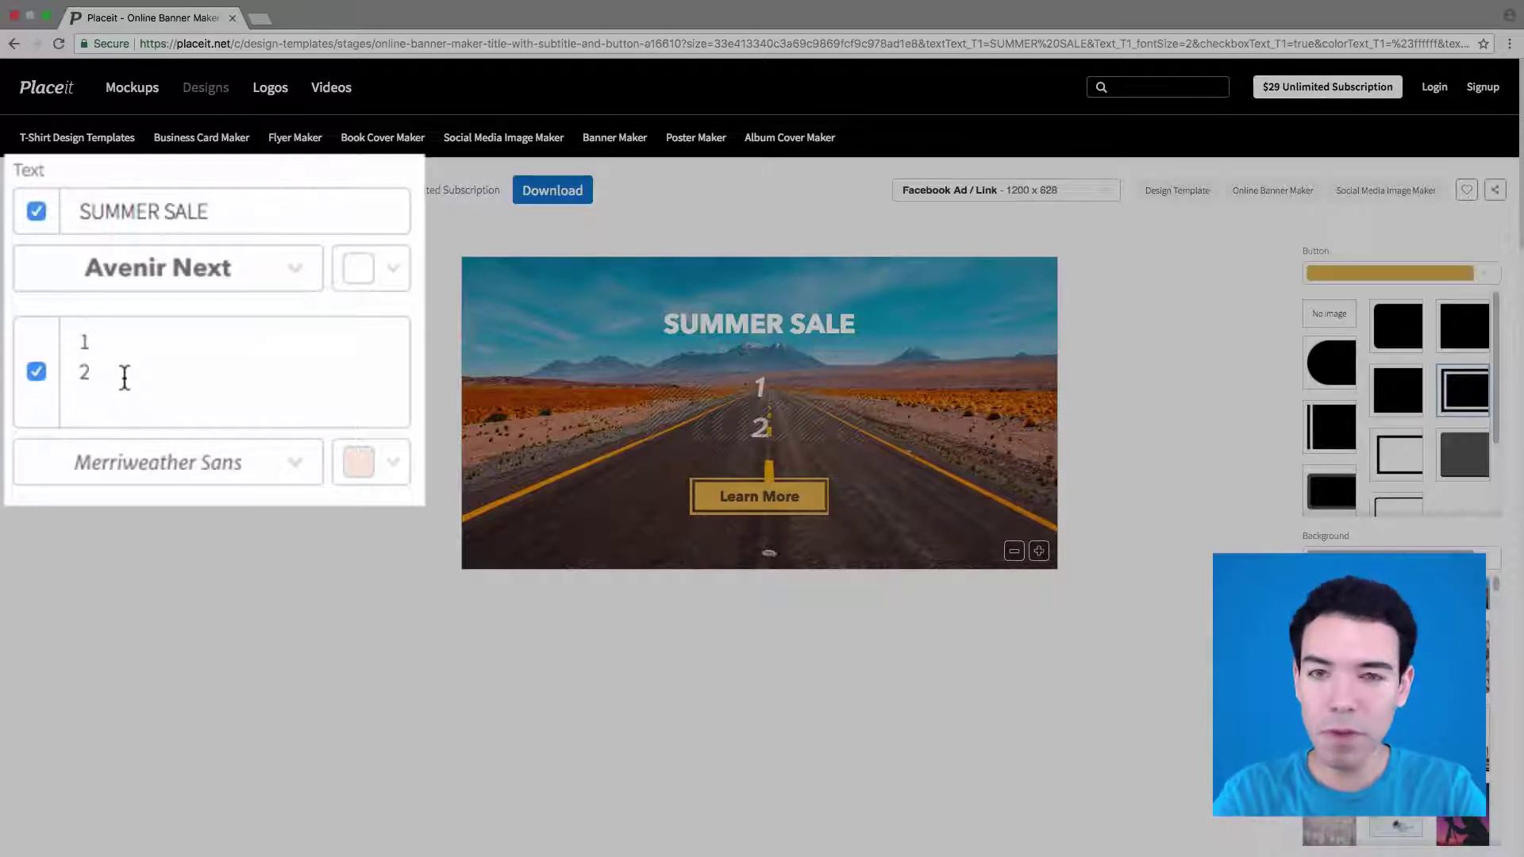
text(3)
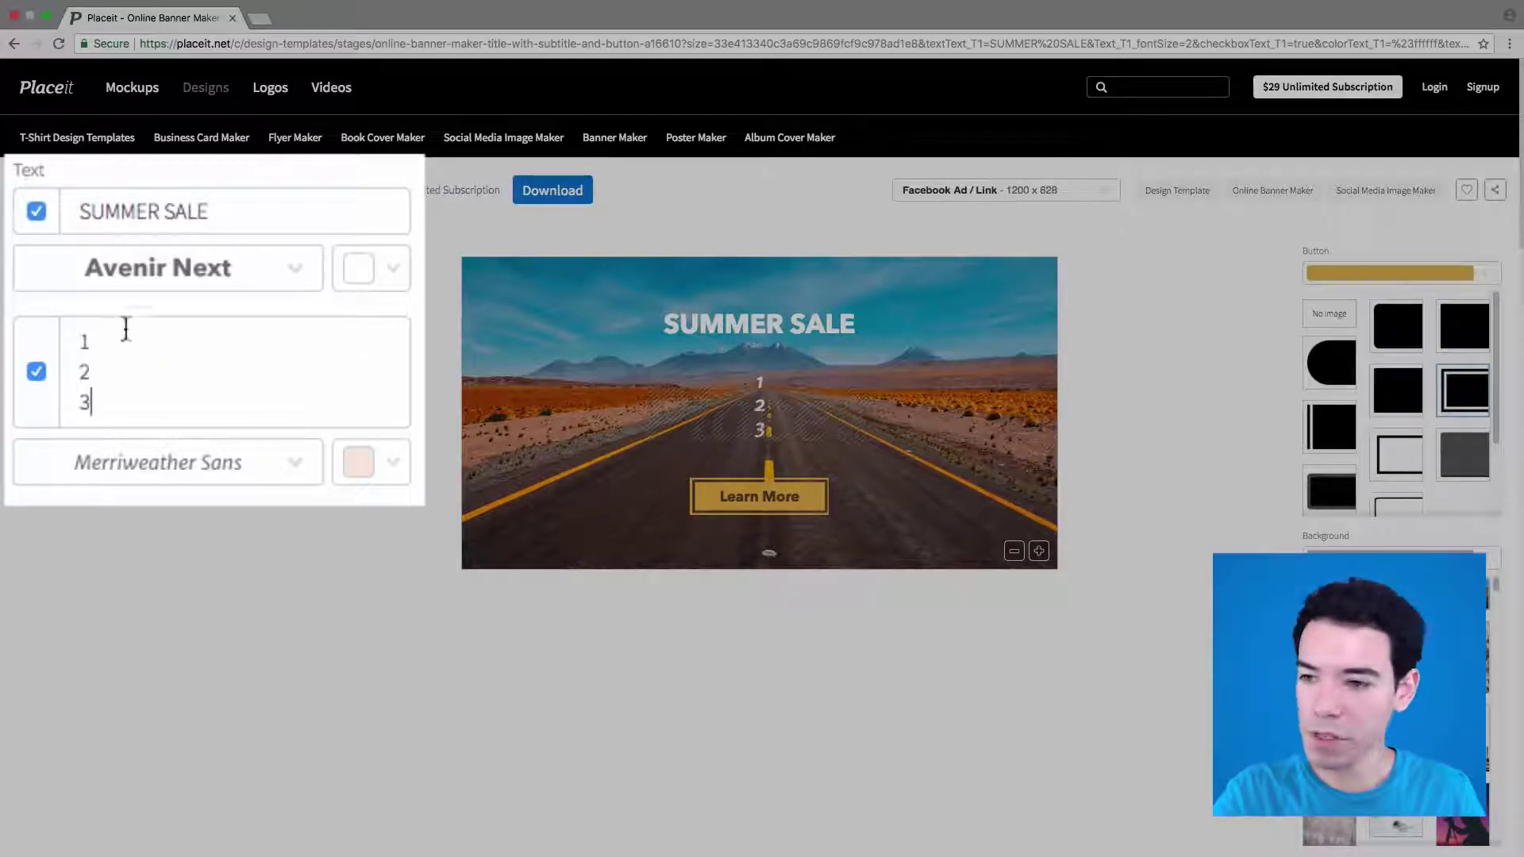
Step: Replace the description text with "20% Off Entire Store", breaking it into two lines after "Off"
drag(153, 399, 58, 292)
key(BackSpace)
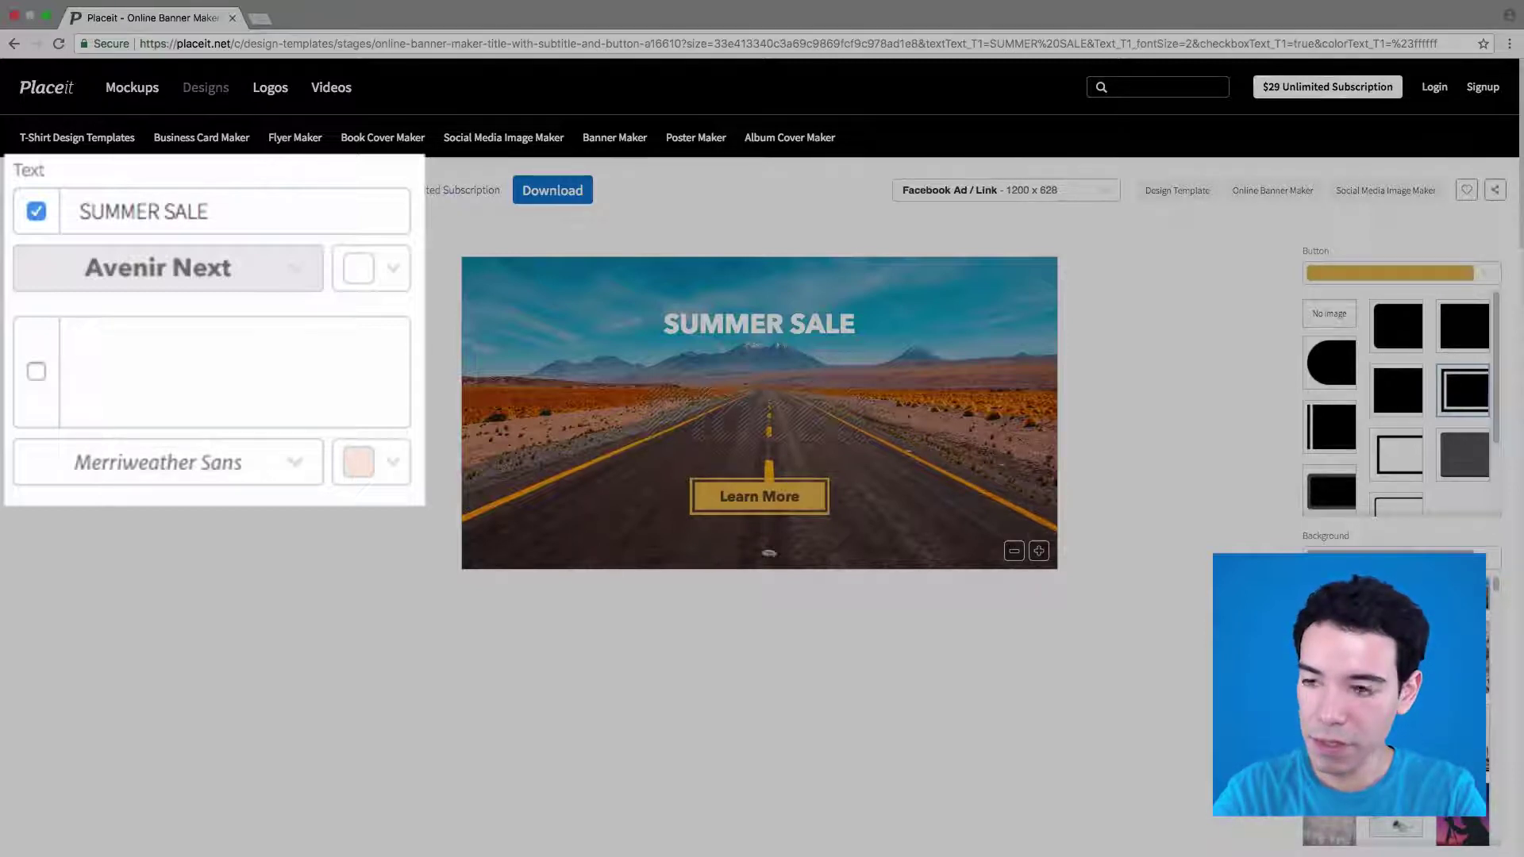
text(2)
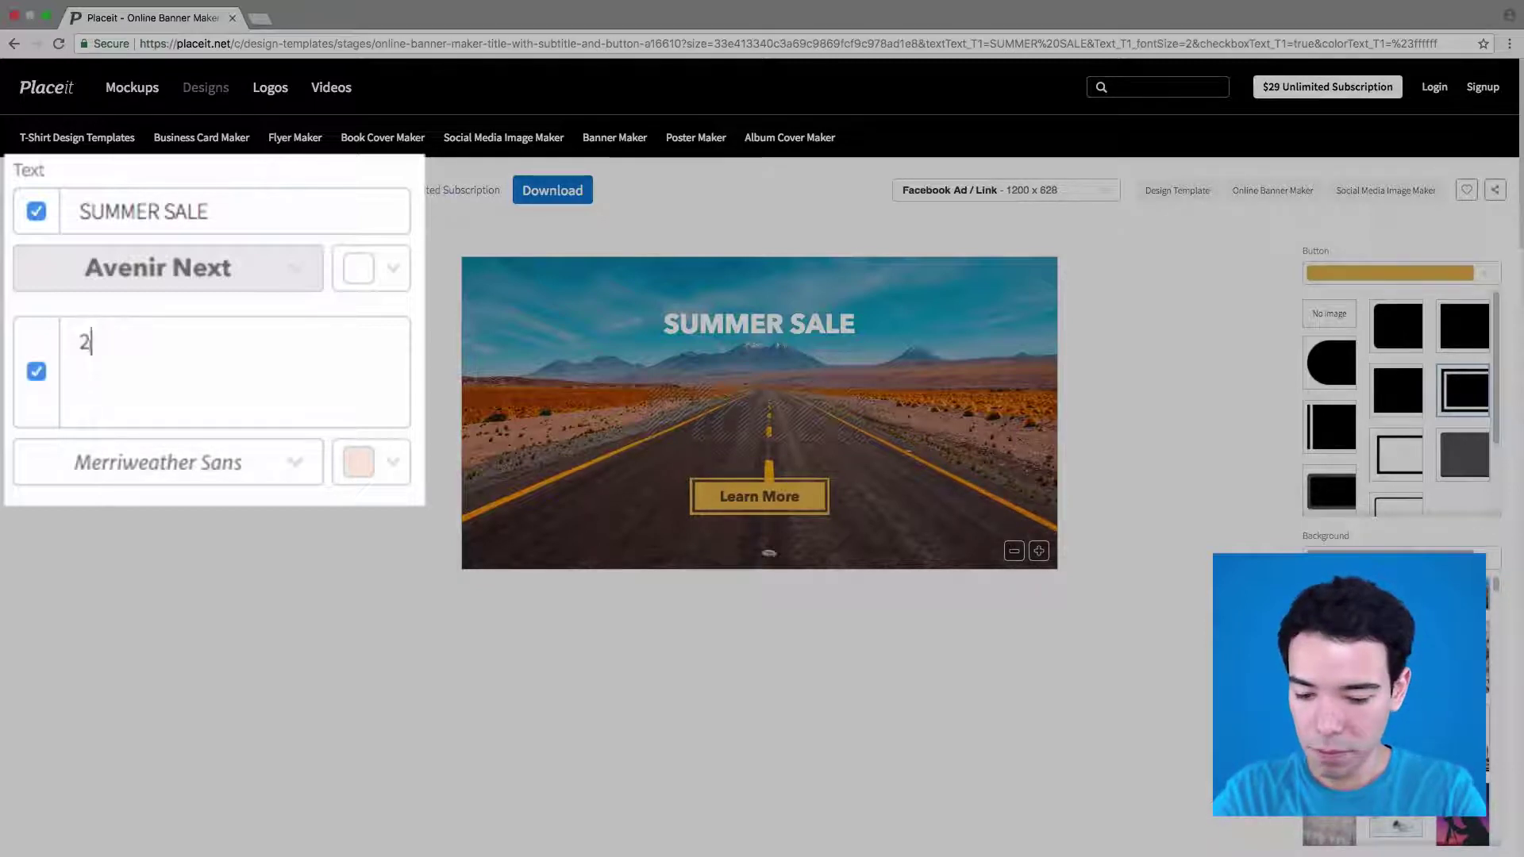
text(0% O)
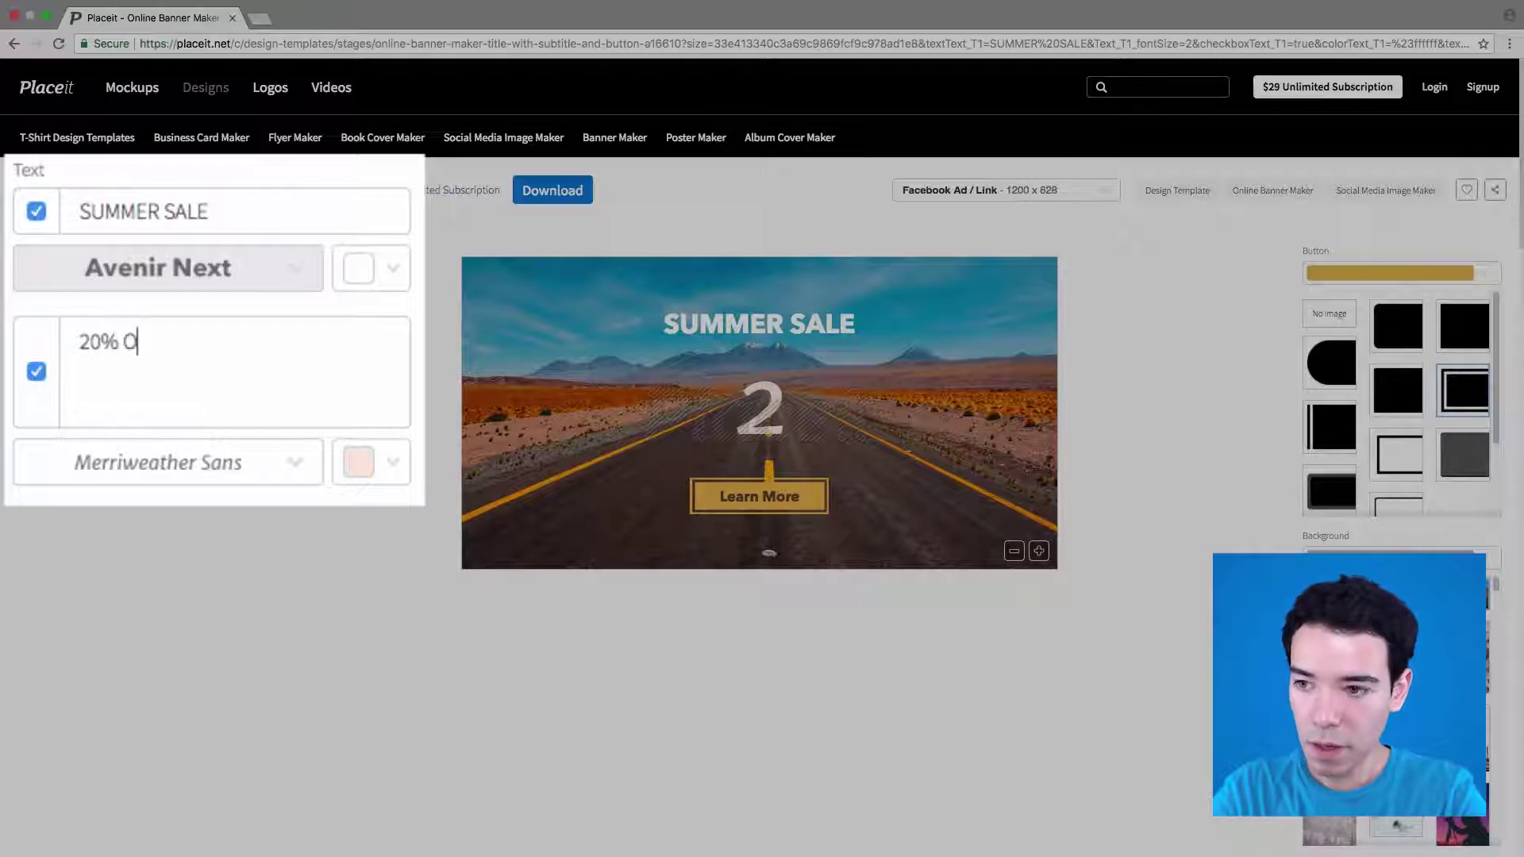
text(ff )
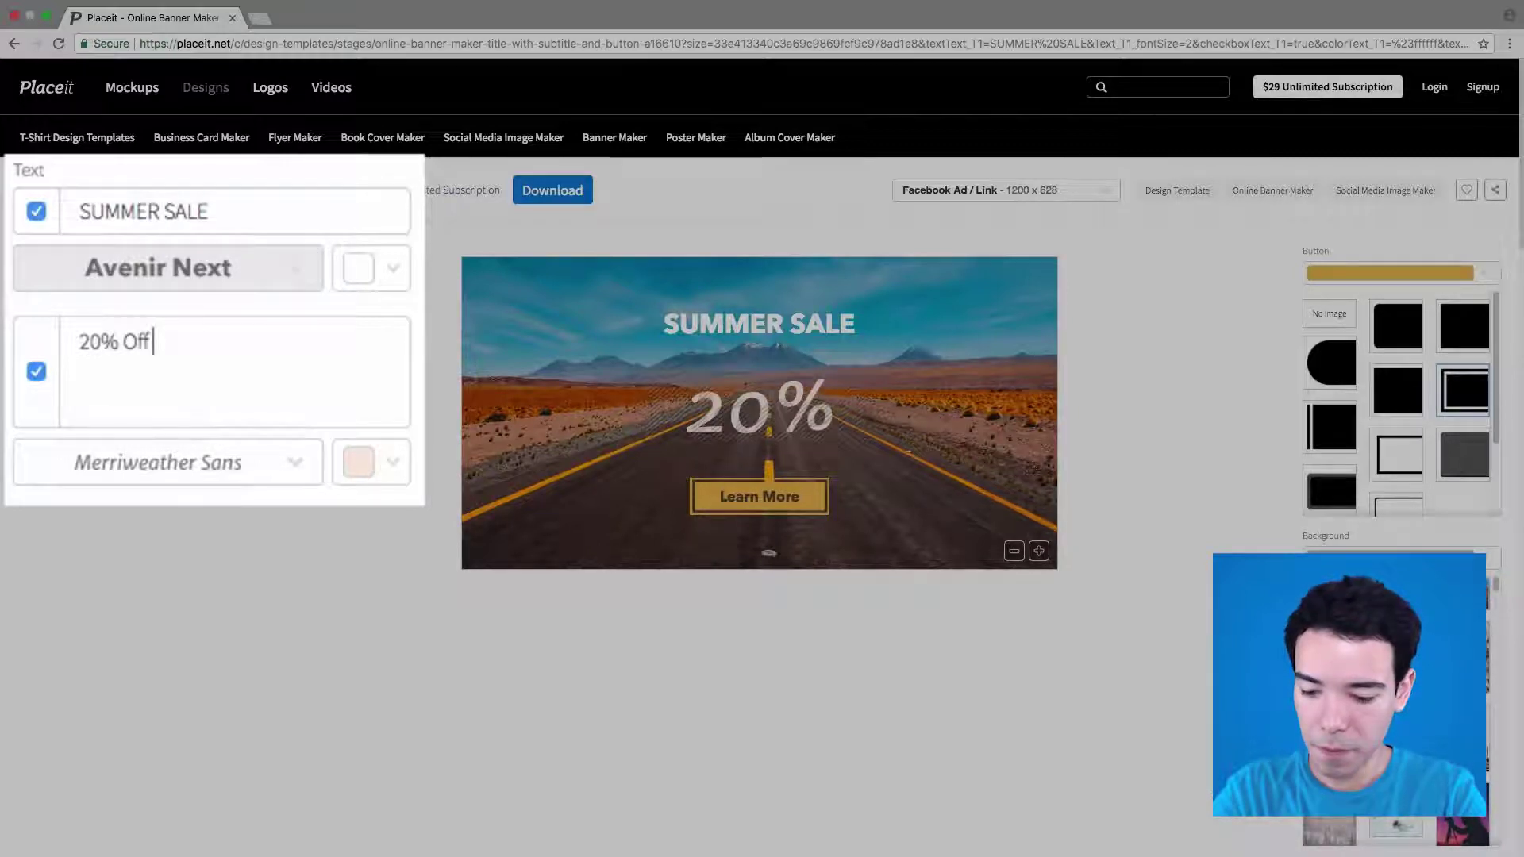
text(En)
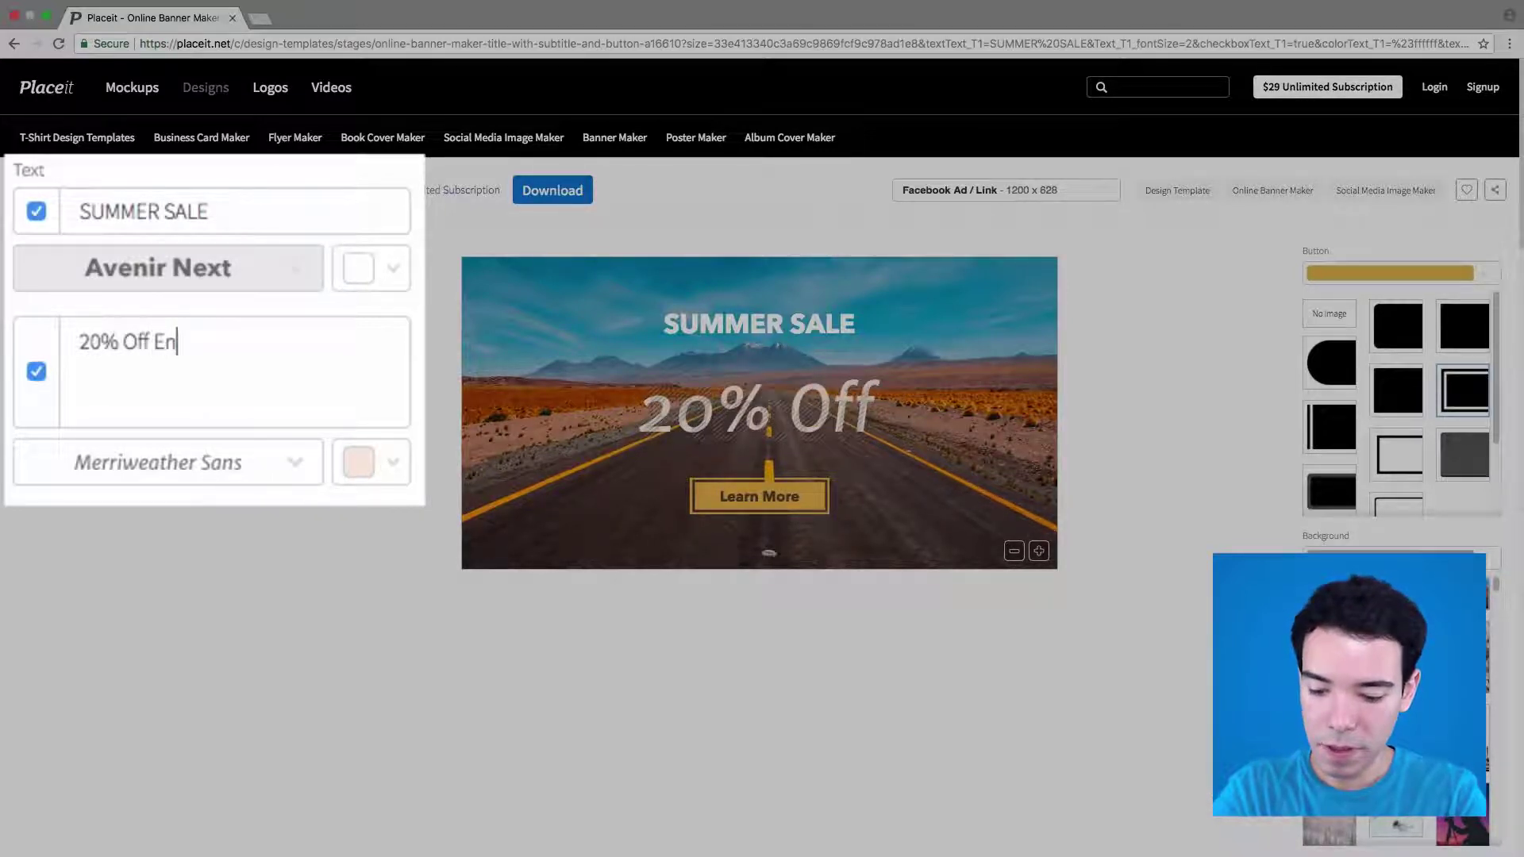
text(tire Store)
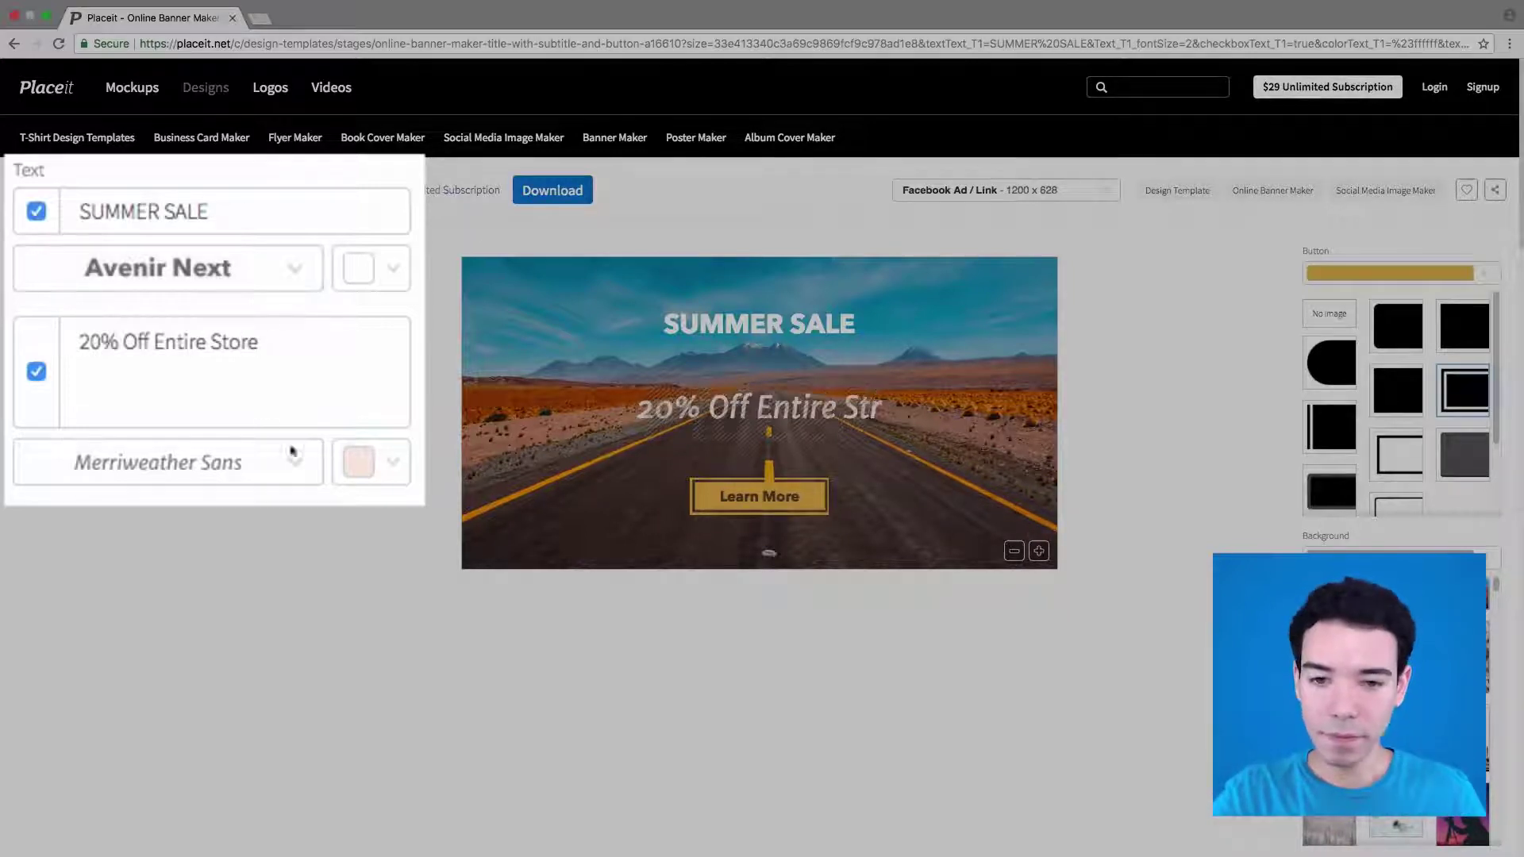
click(156, 350)
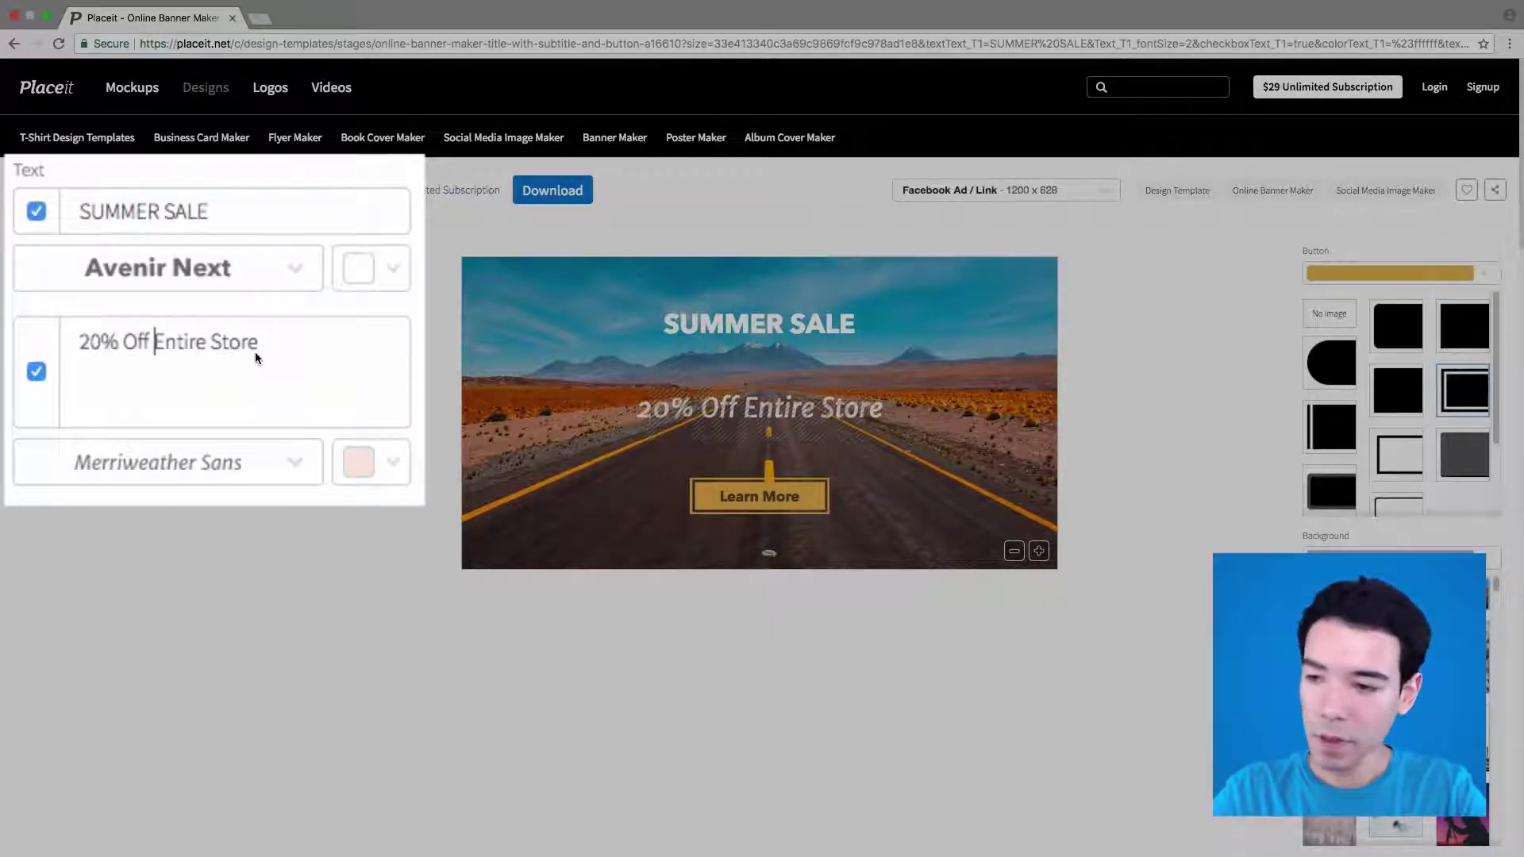
key(Return)
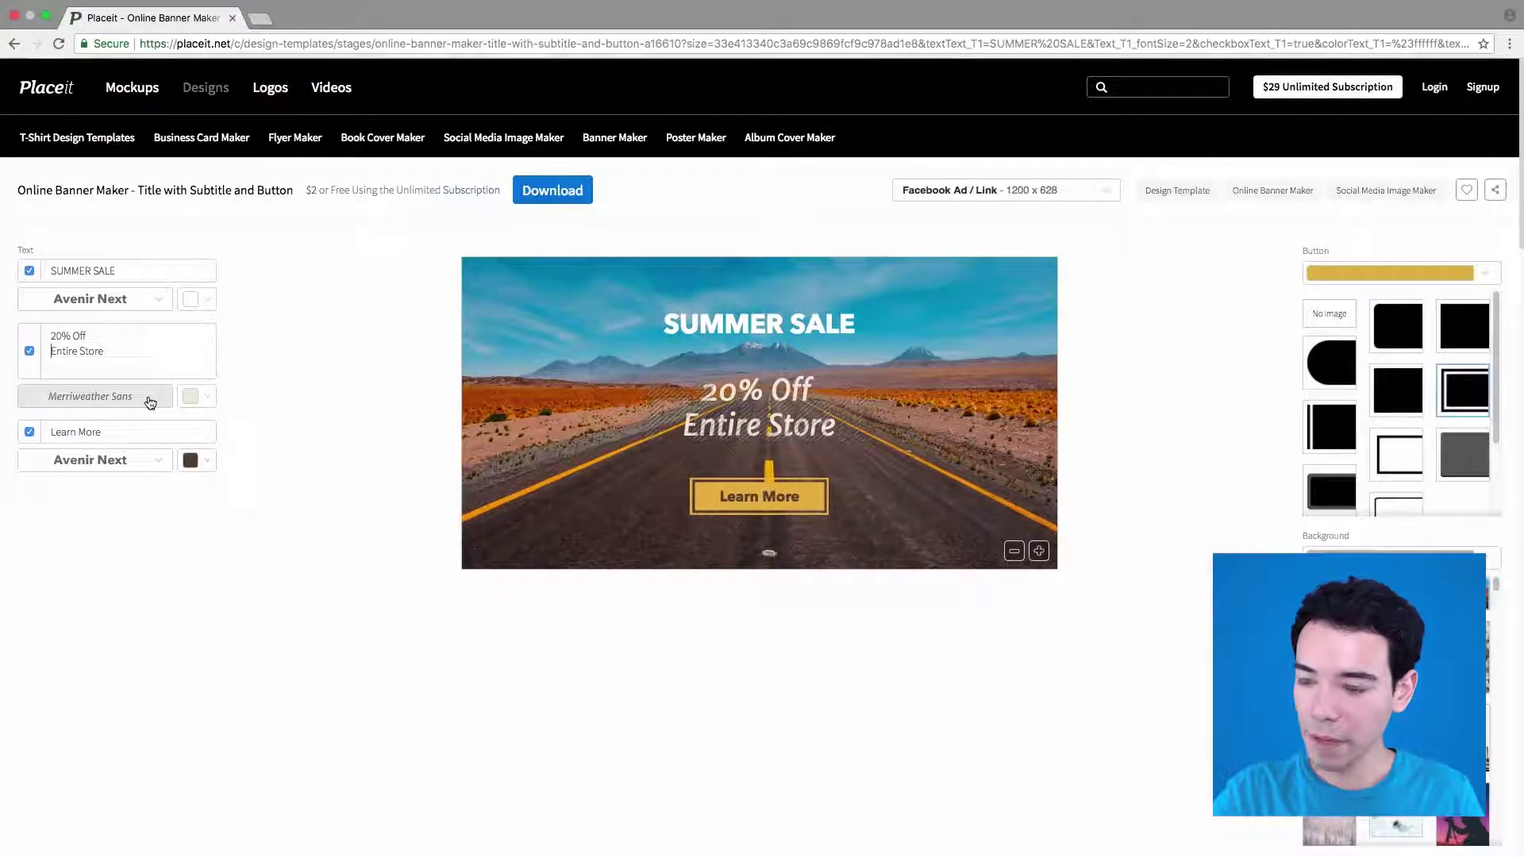
Step: Set the colour of the "20% Off Entire Store" description text to white
click(200, 399)
click(350, 402)
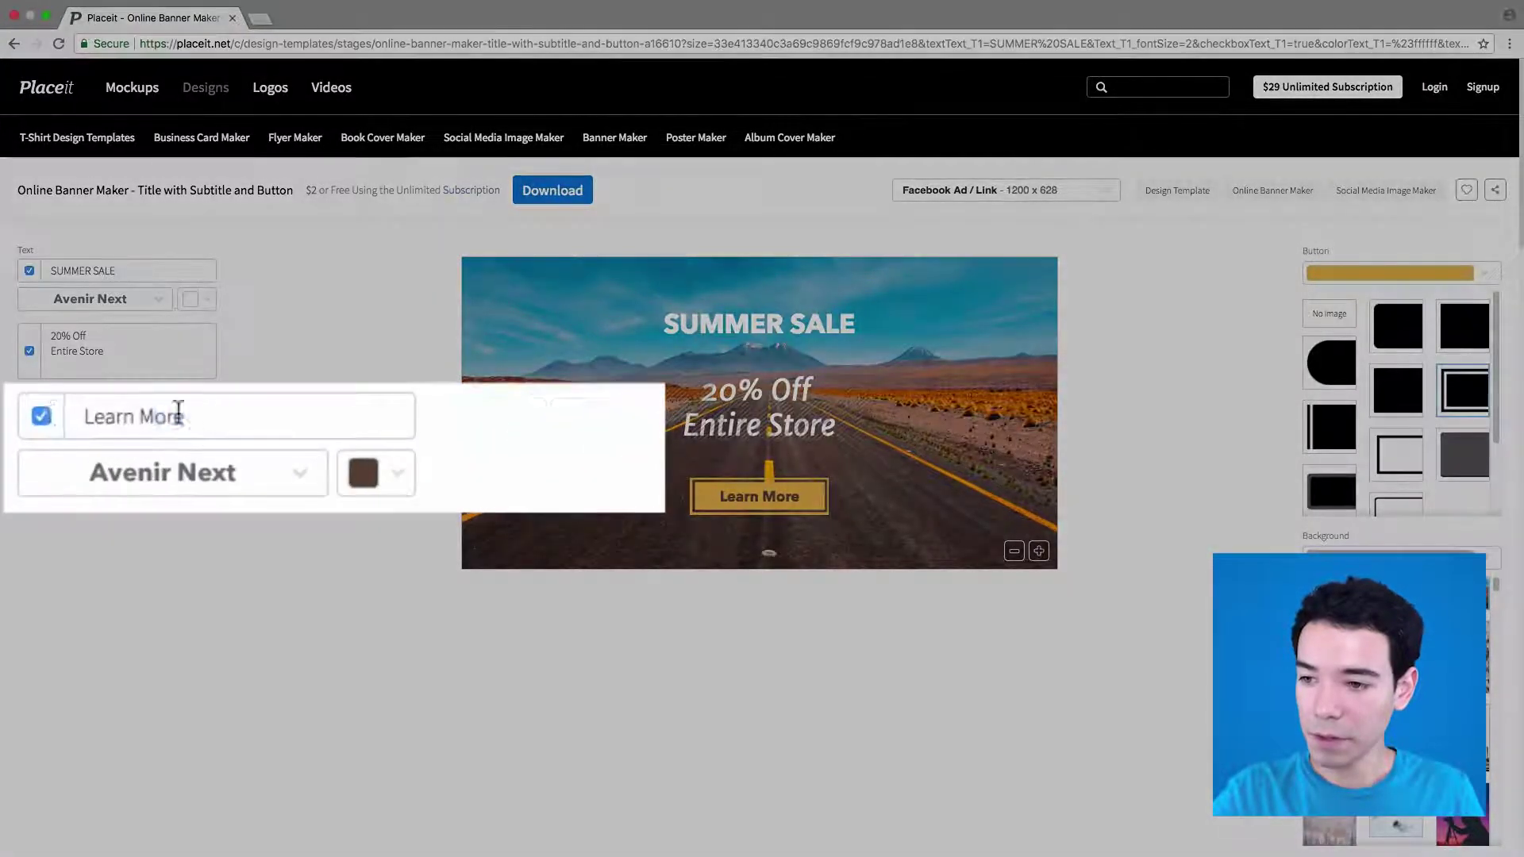
Step: Replace the button label "Learn More" with "SHOP NOW"
triple_click(119, 433)
key(BackSpace)
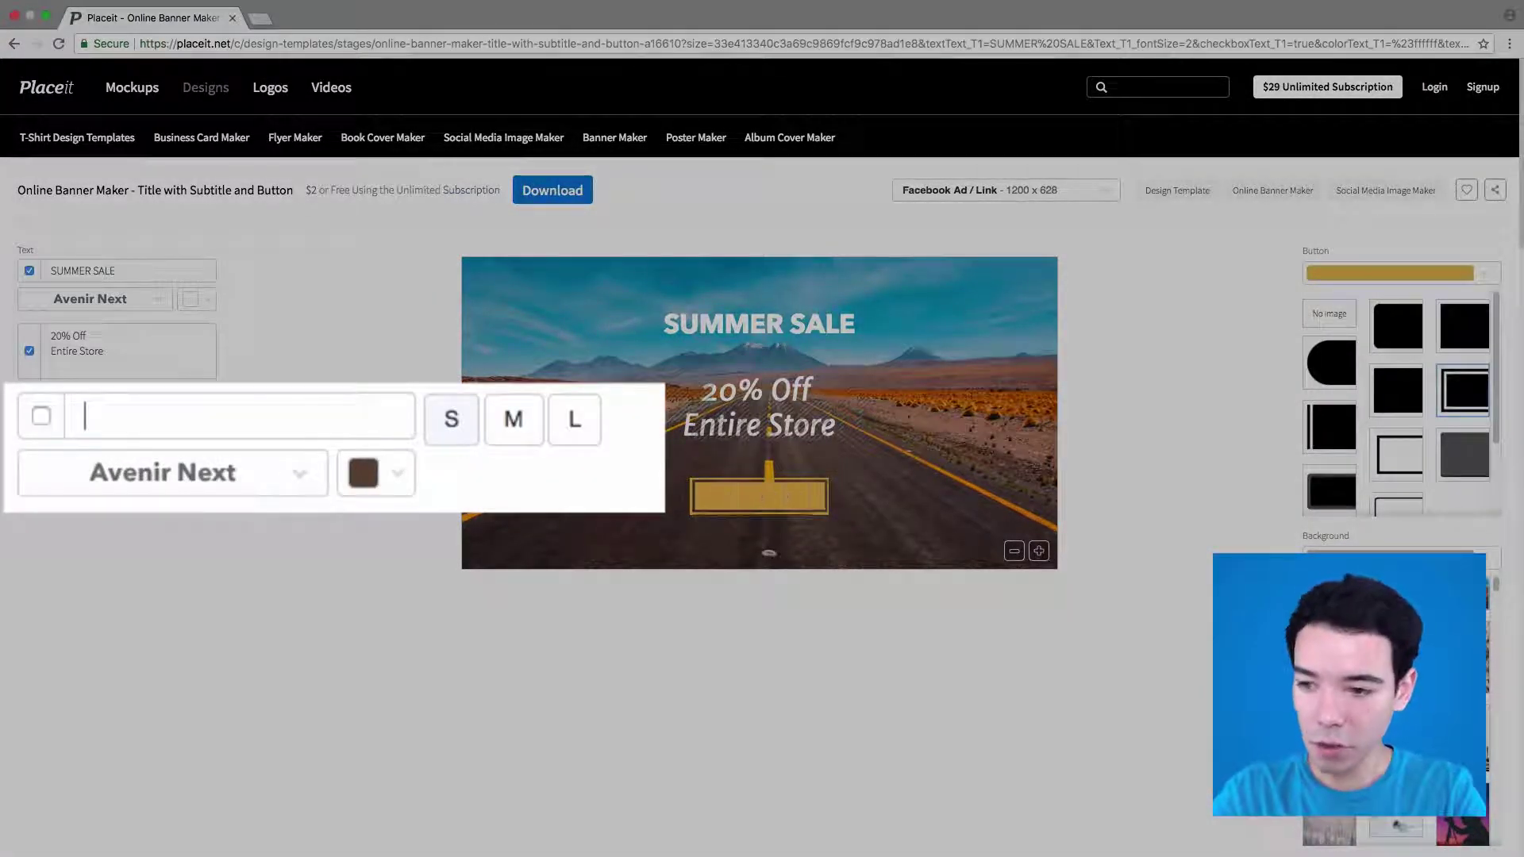
text(SHOP NOW)
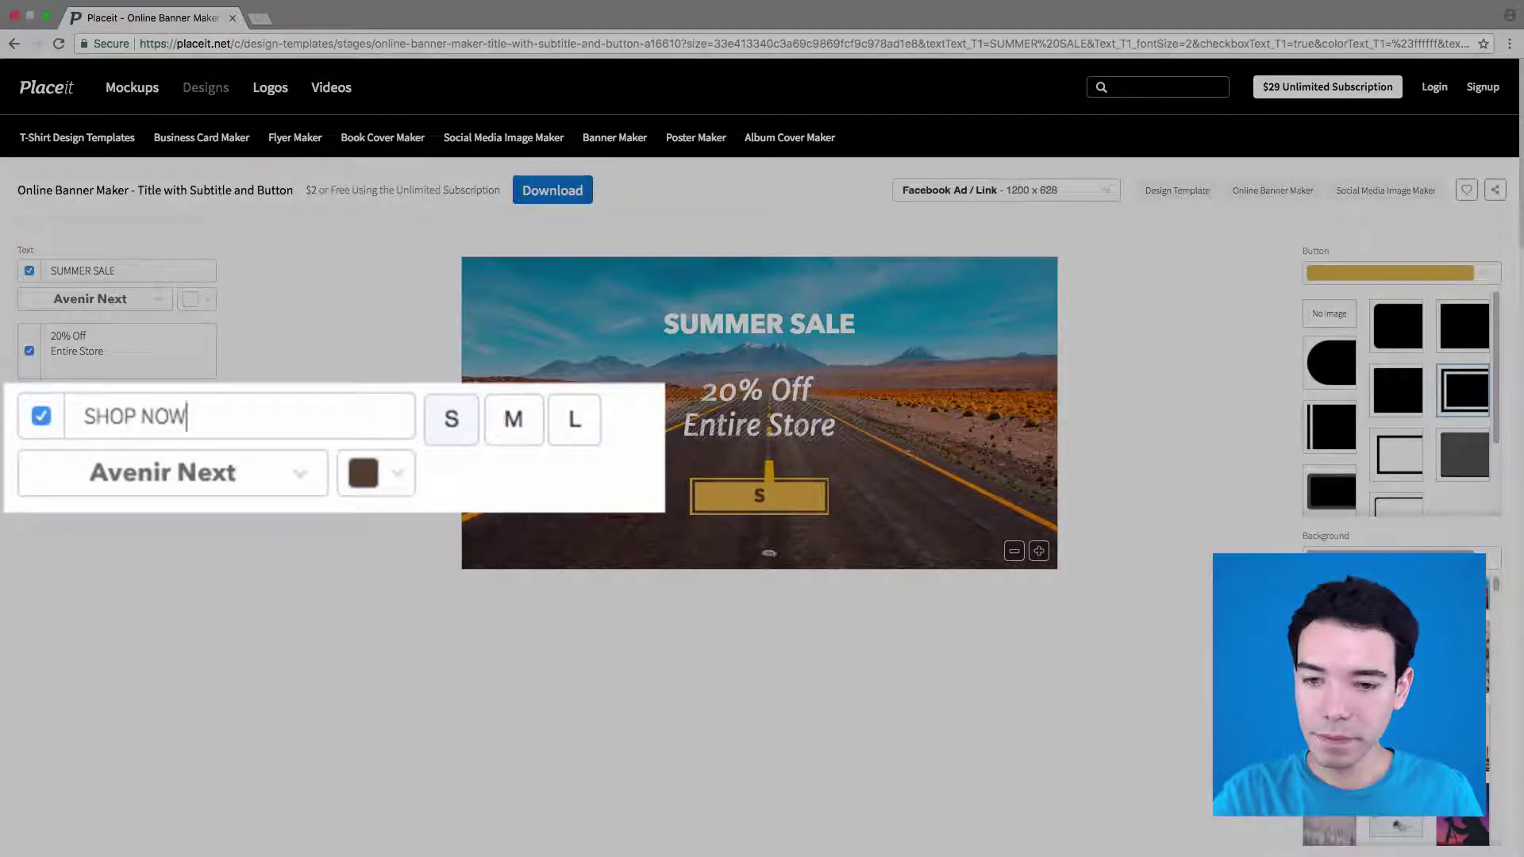
click(570, 422)
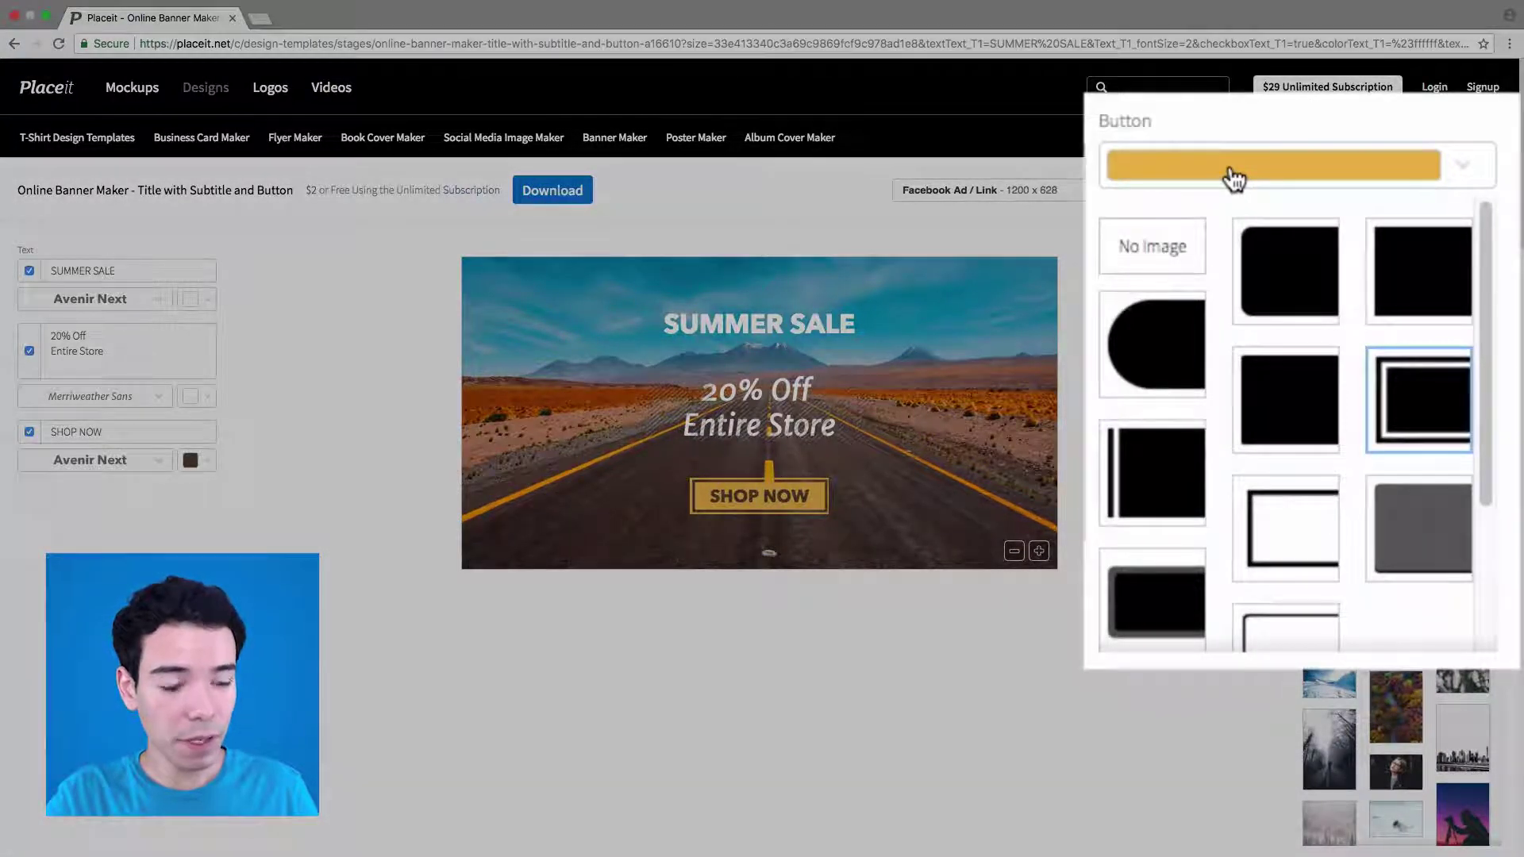
Step: Recolour the banner's button to a lighter yellow and give it the solid pill shape with fully rounded ends
click(1234, 179)
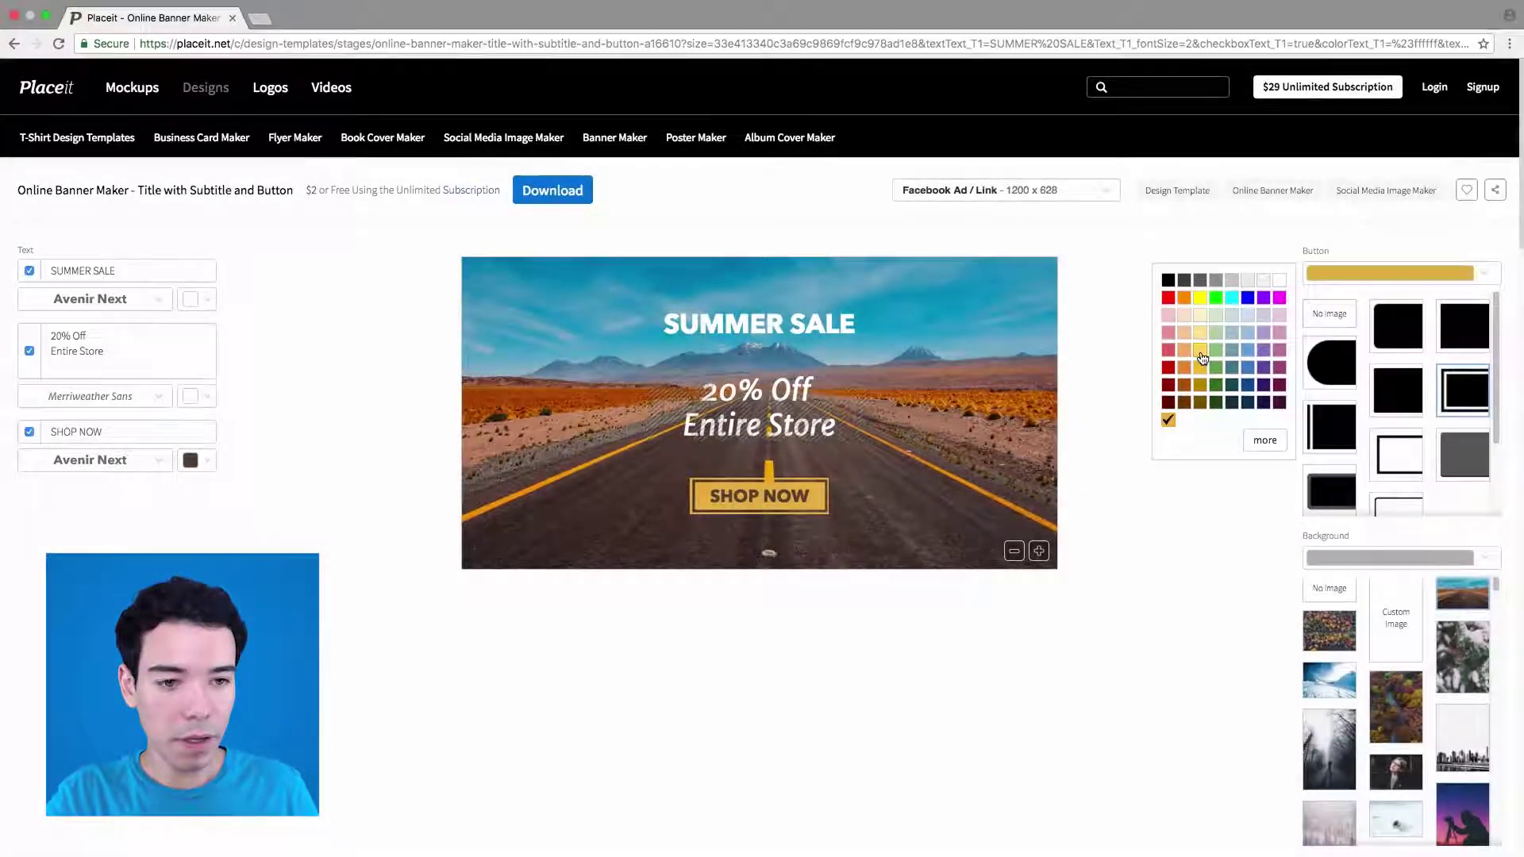
click(1176, 340)
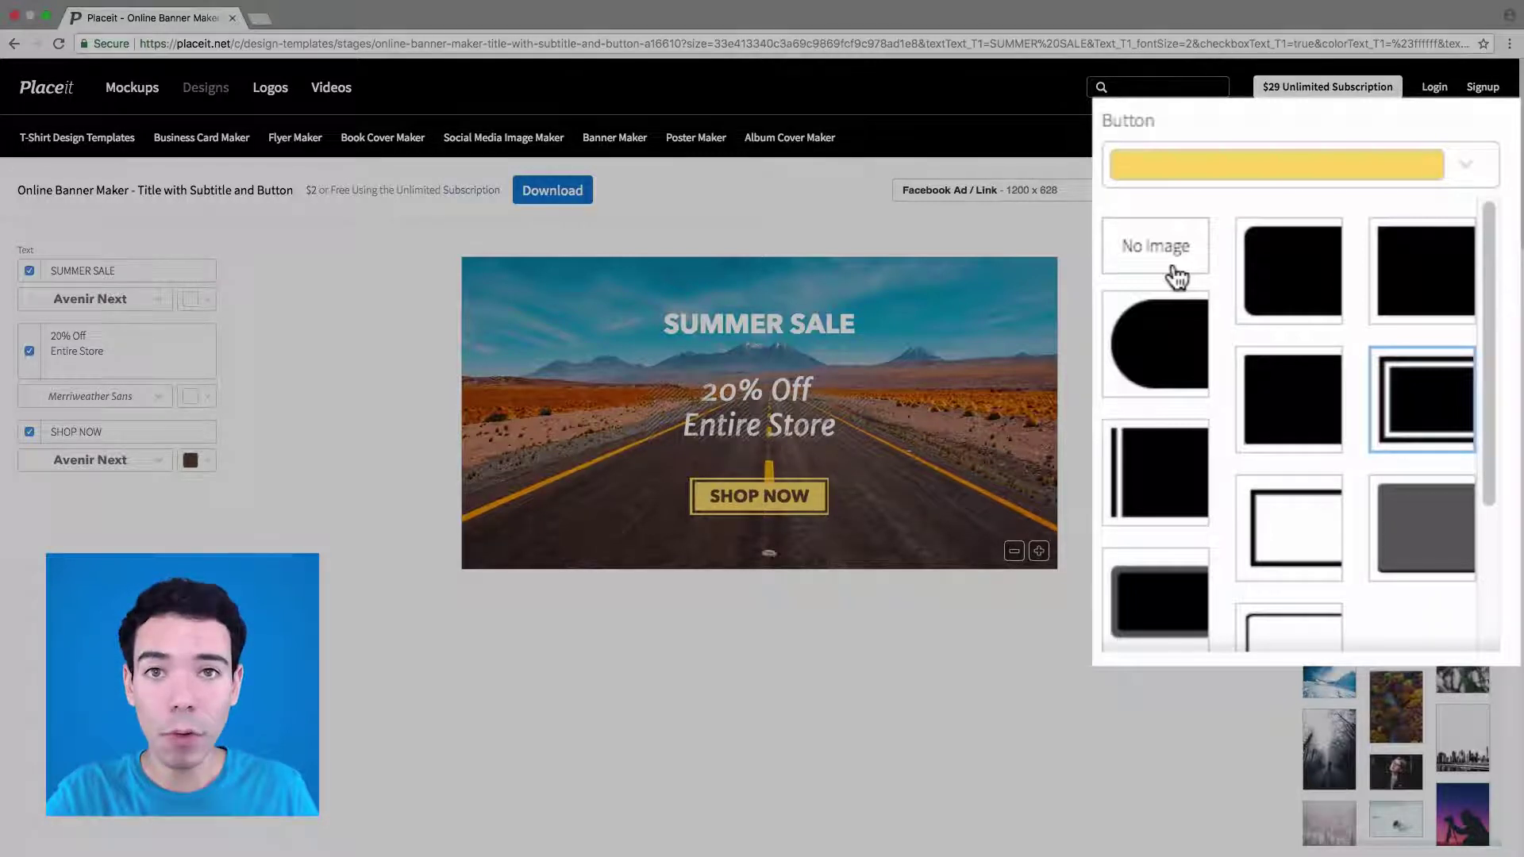
click(1170, 344)
Step: Try the thin rounded outline style on the button, then restore the solid pill shape
scroll(1343, 398, down, 5)
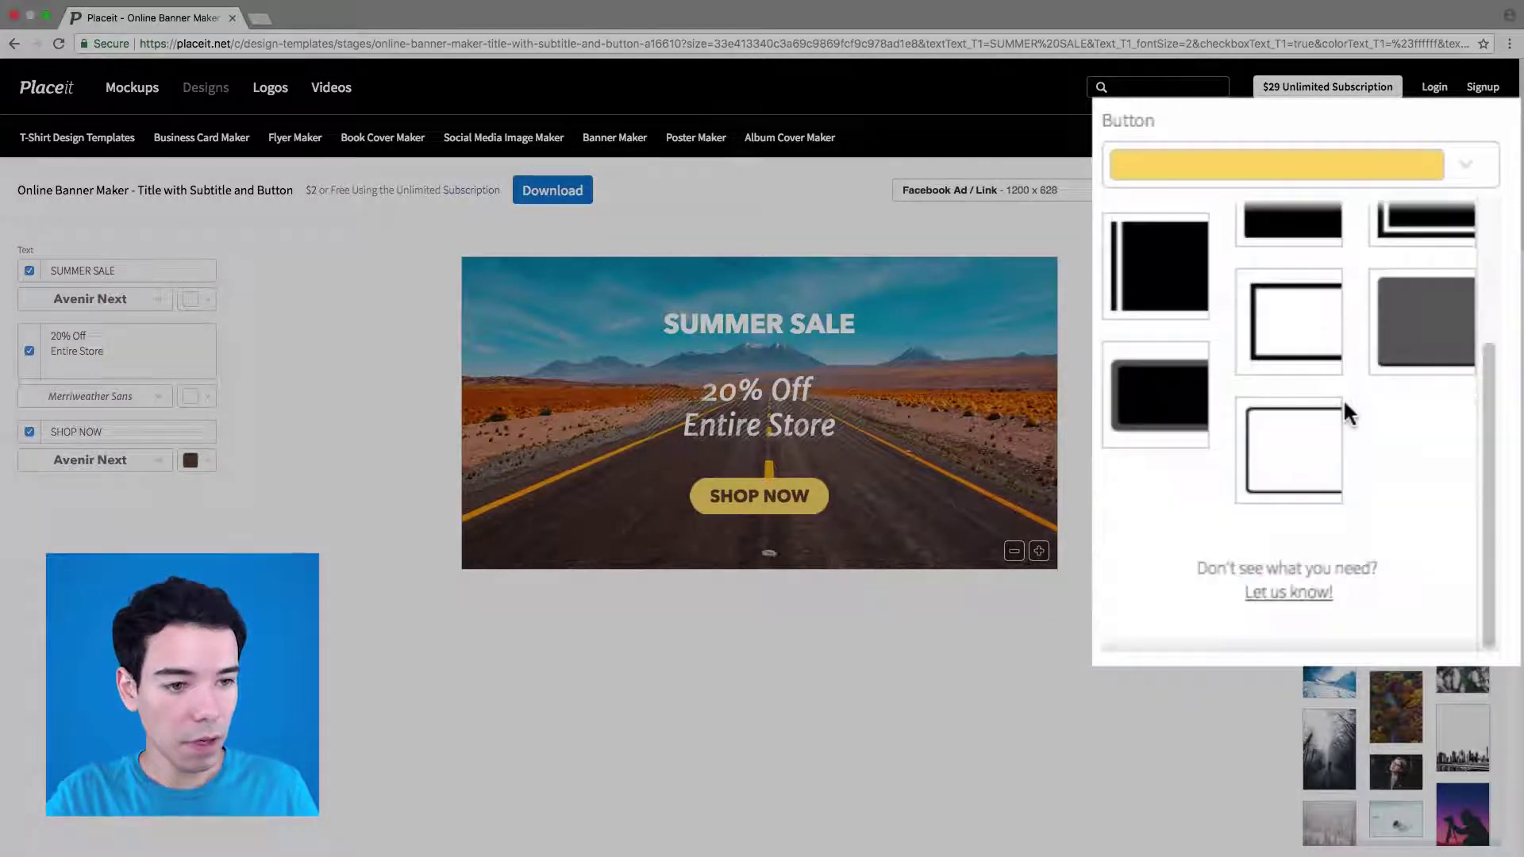
click(1341, 460)
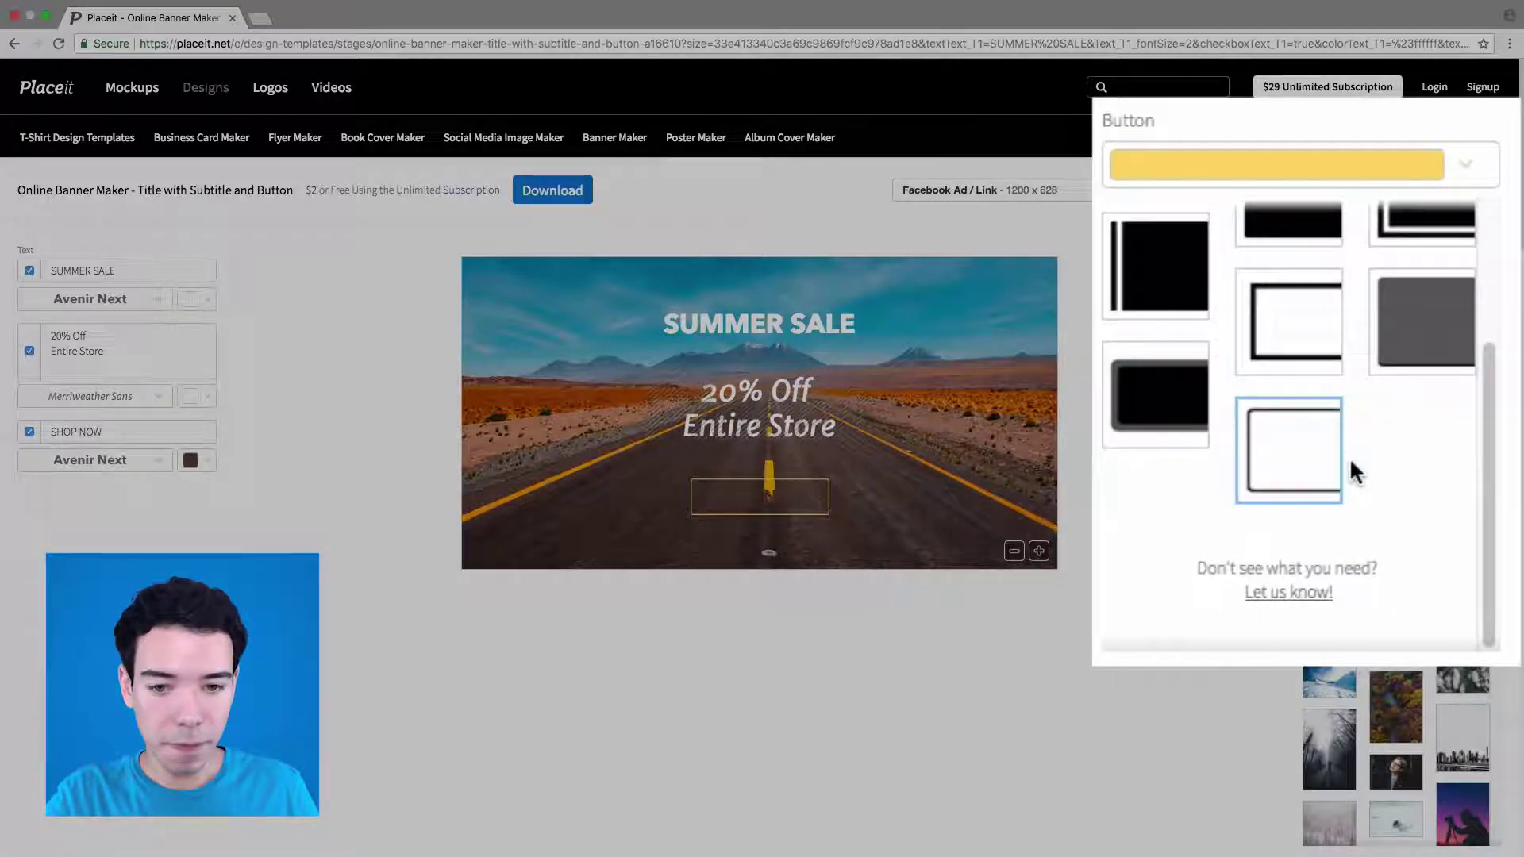
scroll(1347, 461, up, 5)
click(1202, 353)
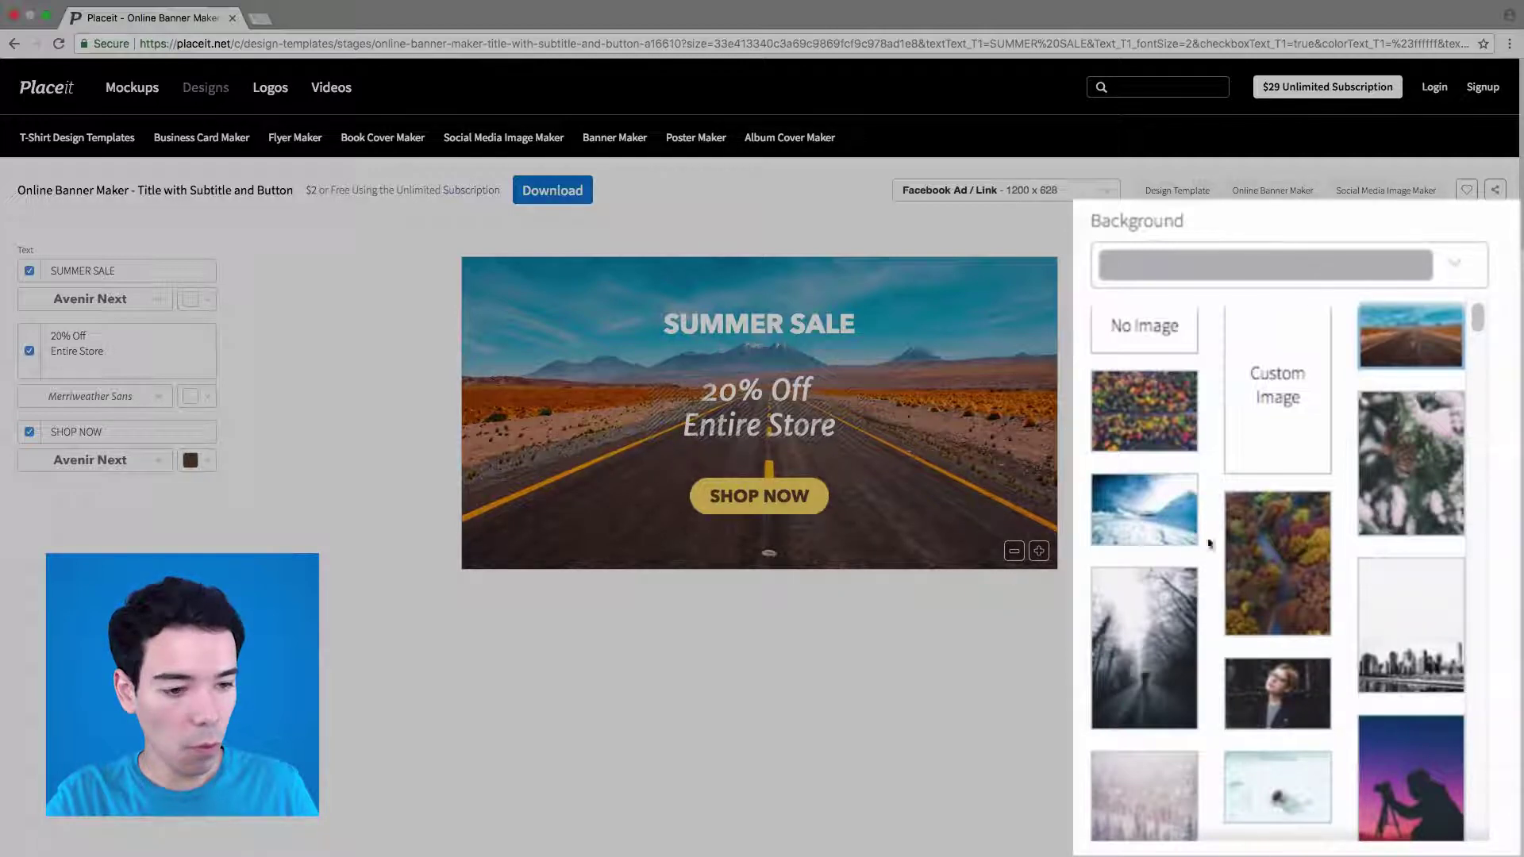
Step: Try the stock photo of pine cones on fir branches as the banner background
scroll(1310, 499, down, 1)
click(1425, 499)
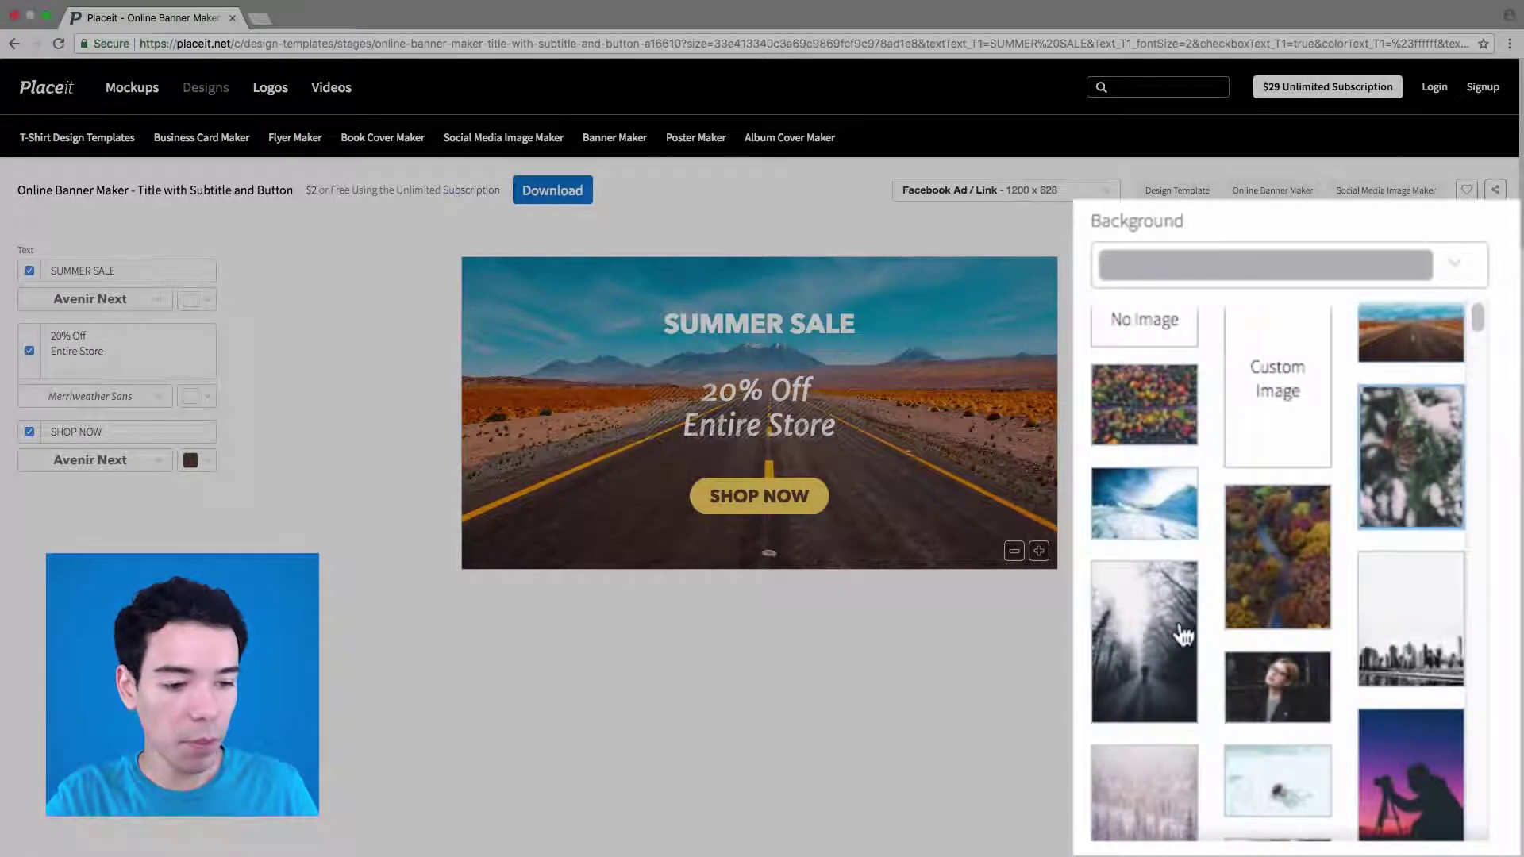
scroll(1222, 639, down, 4)
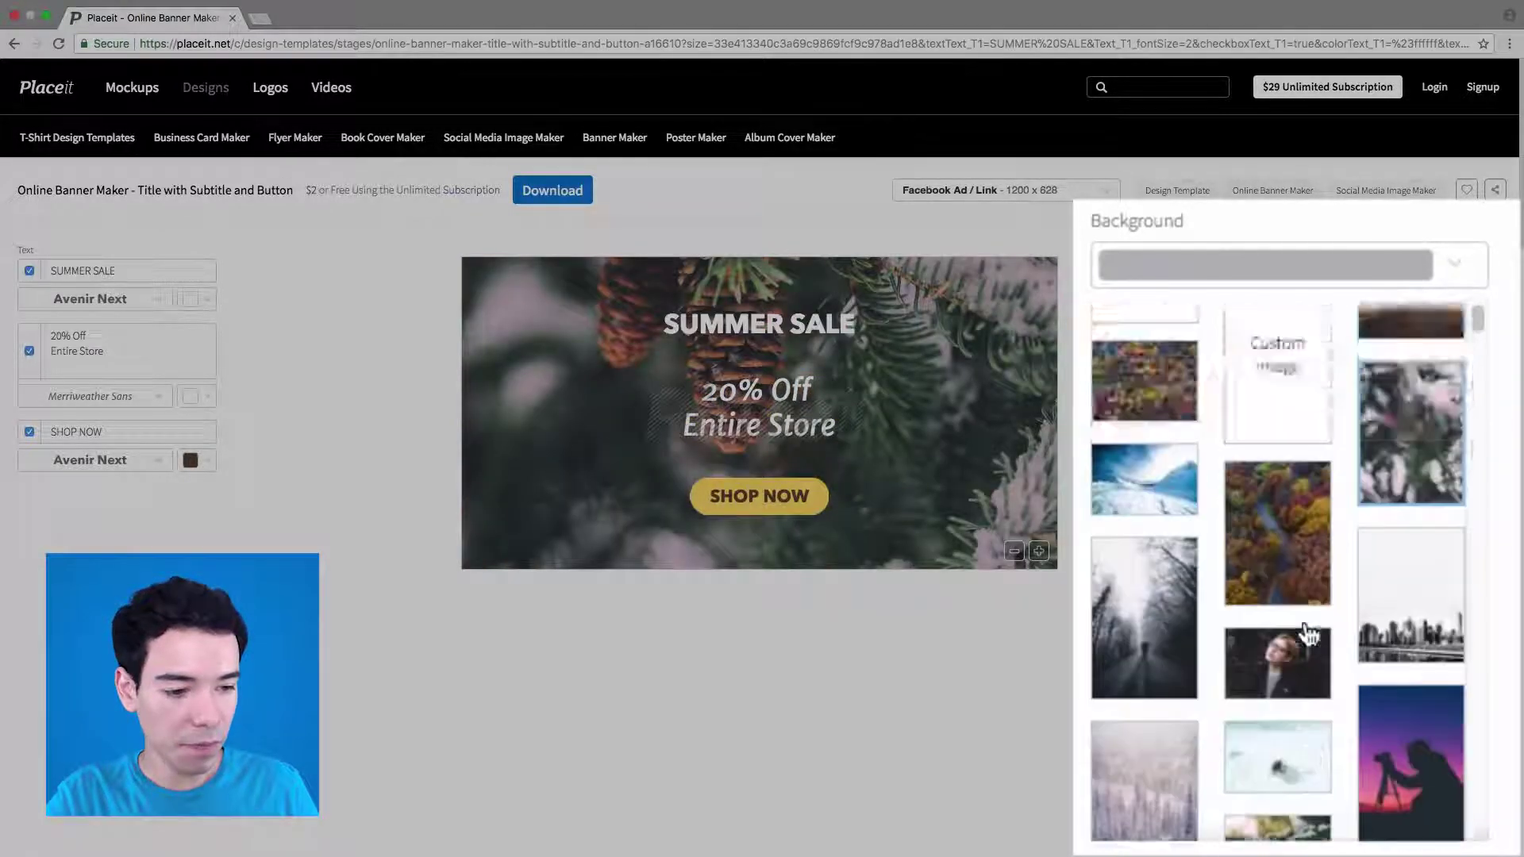
scroll(1308, 637, up, 5)
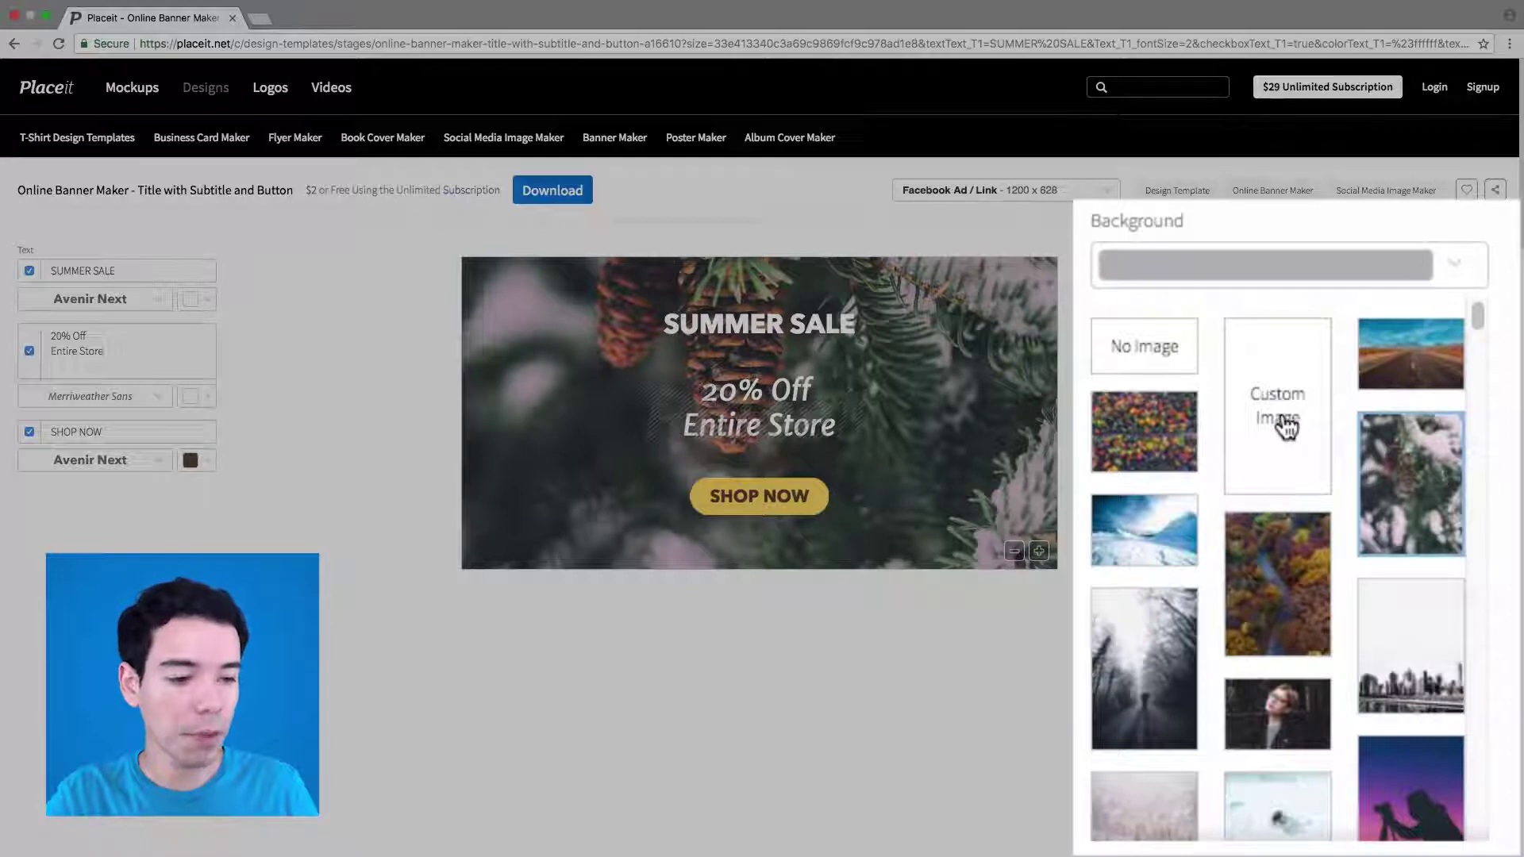
Step: Upload Lifeguard.png from the Downloads folder as the custom background image
click(1303, 479)
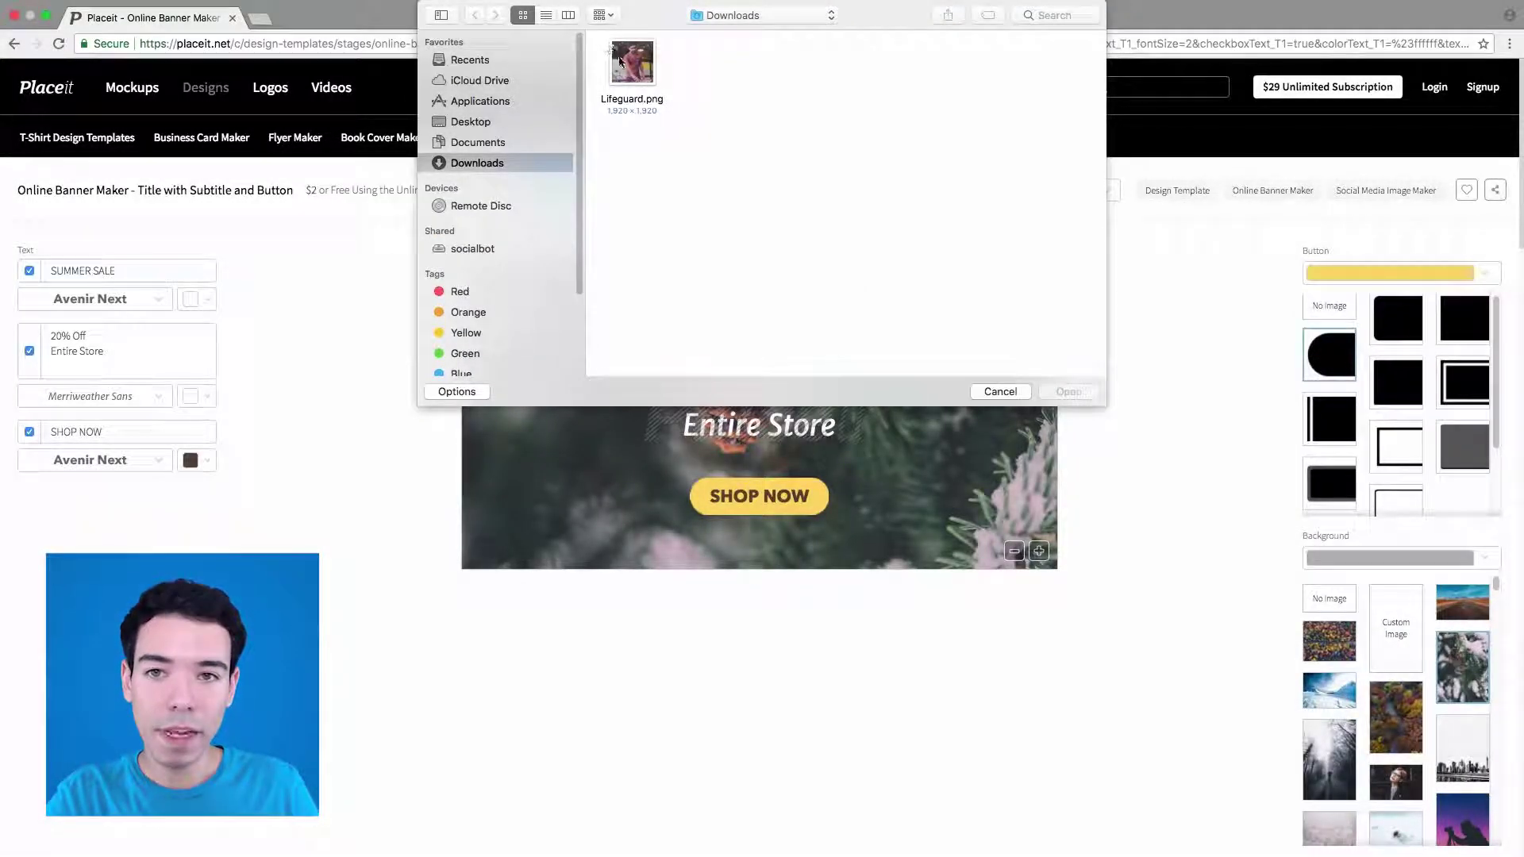
click(620, 61)
click(1065, 393)
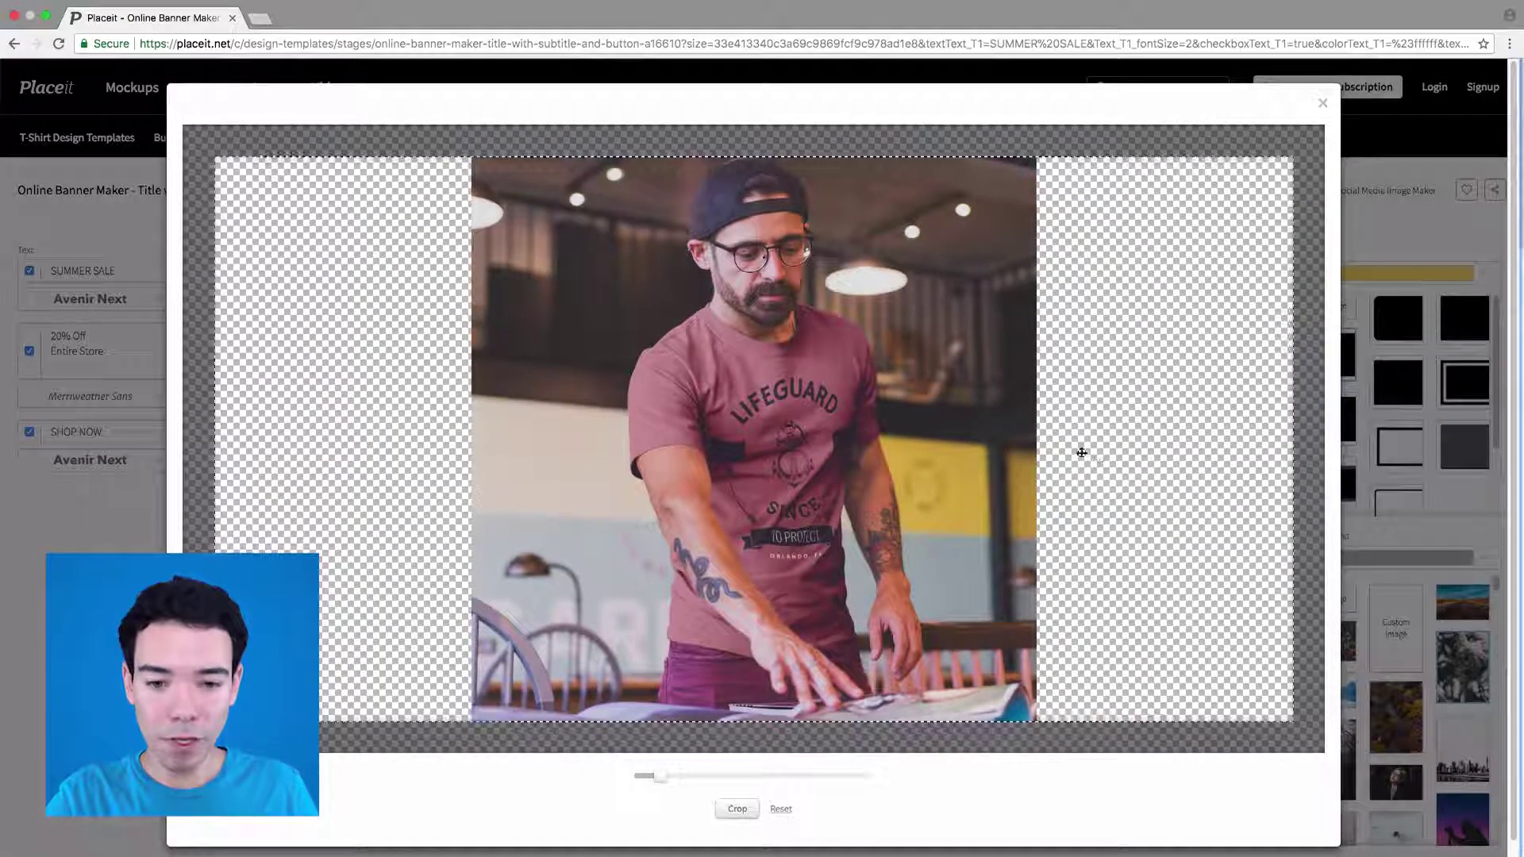
Step: Enlarge the uploaded photo to fill the crop frame, centre the shirt's LIFEGUARD print horizontally, and apply the crop
mouse_move(829, 409)
mouse_down()
mouse_move(793, 389)
mouse_move(860, 396)
mouse_move(854, 409)
mouse_up()
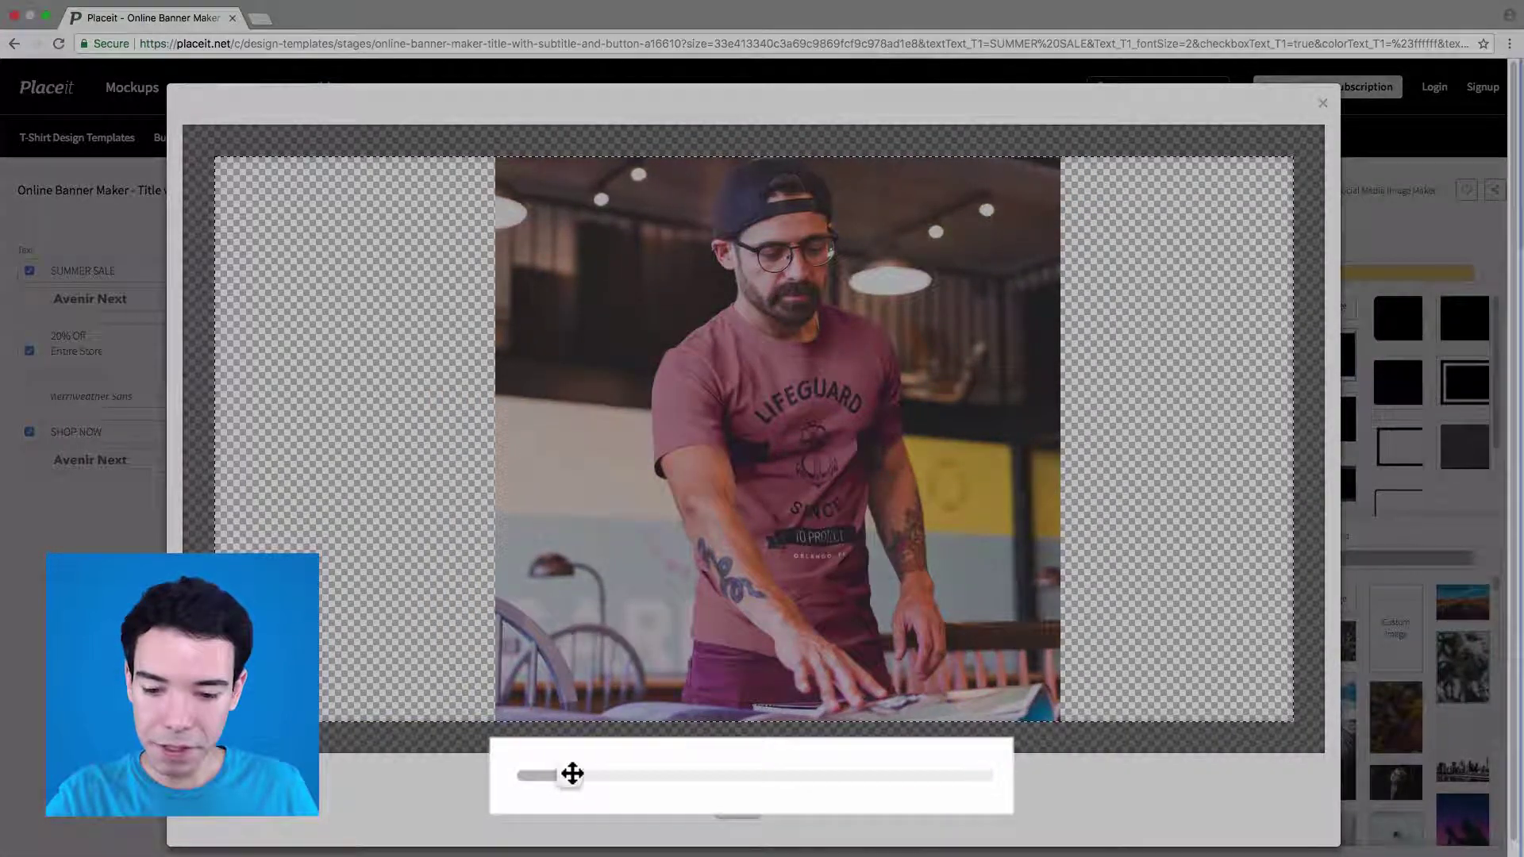
drag(663, 775, 716, 776)
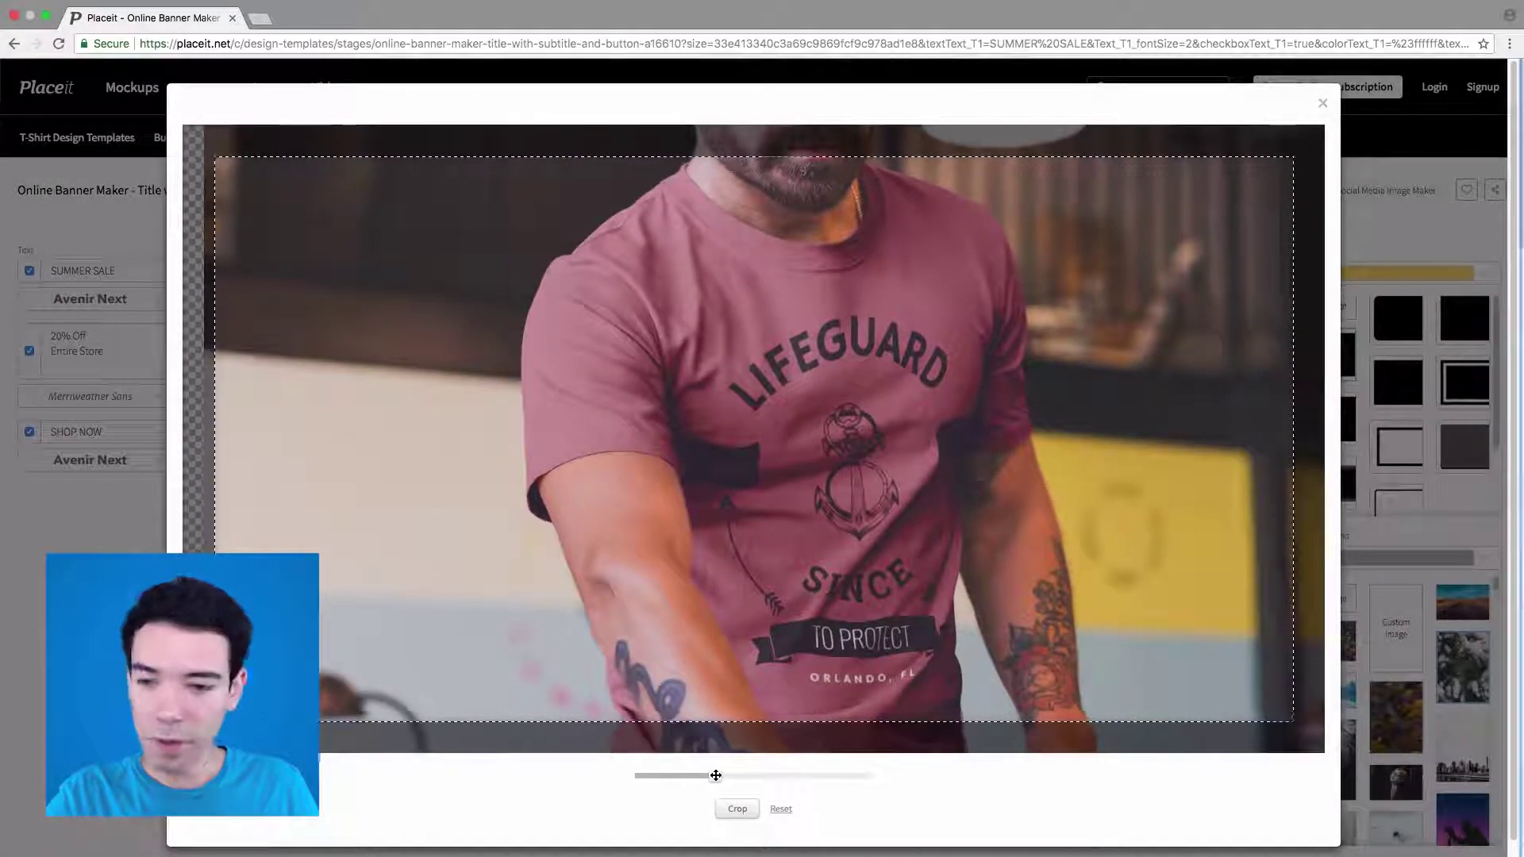
drag(849, 492, 829, 486)
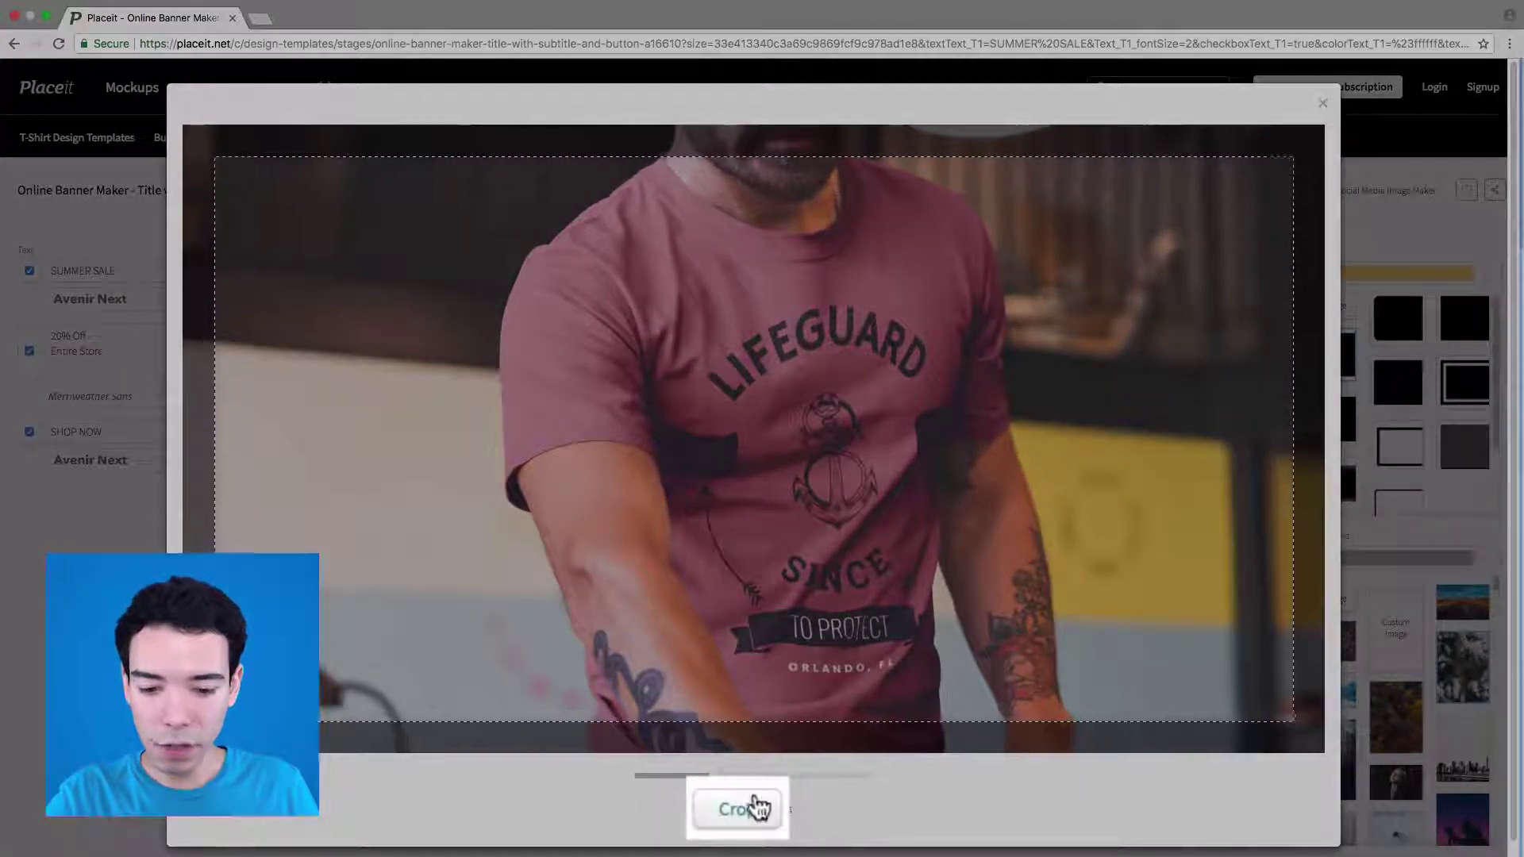
click(754, 808)
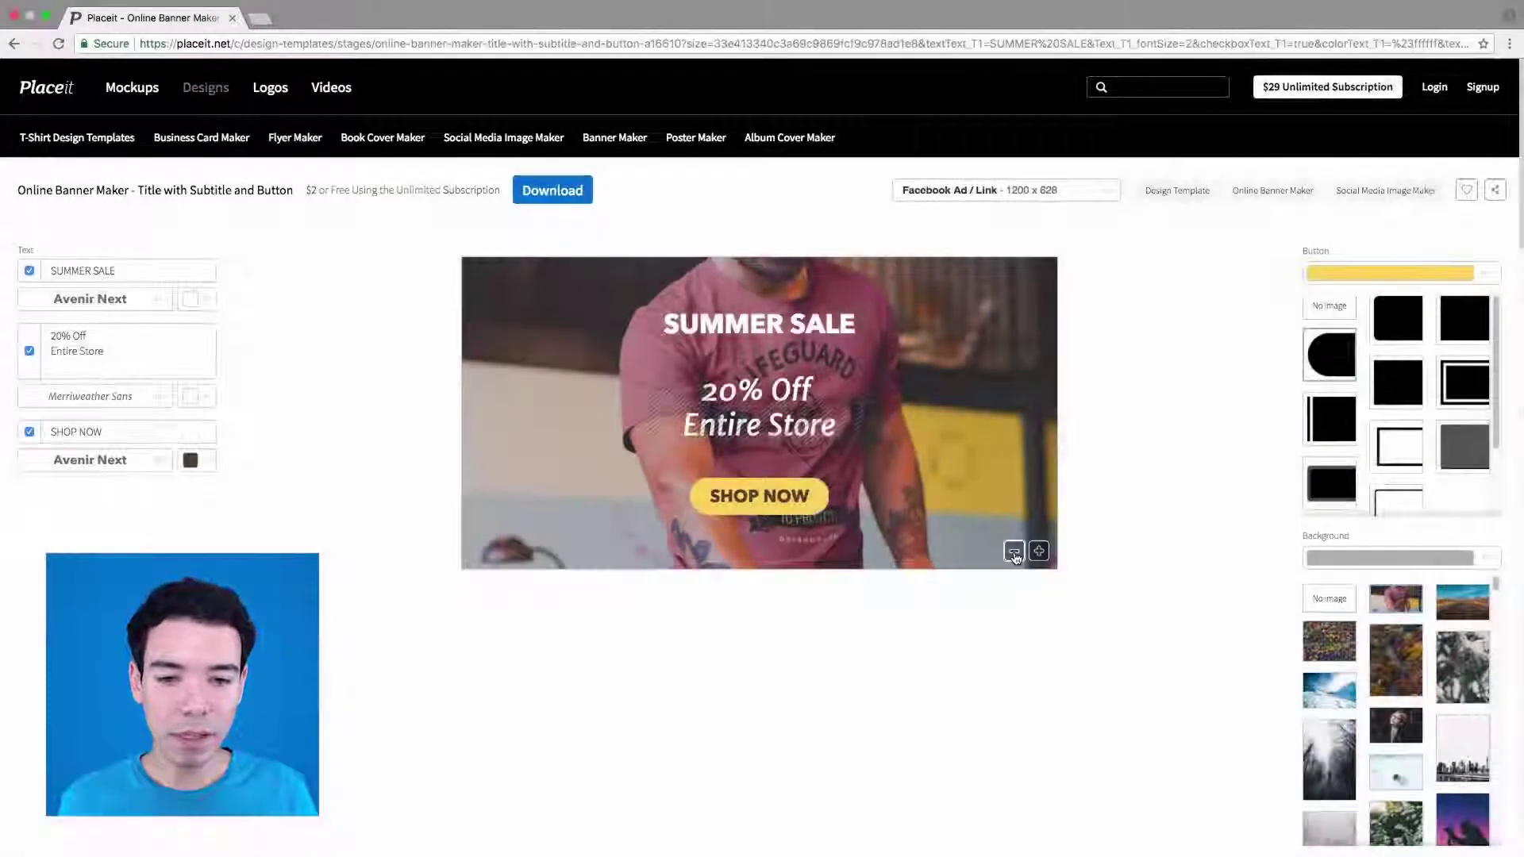
Step: Enlarge the banner's text and button group slightly and open the download options for the finished image
click(1013, 552)
click(1014, 551)
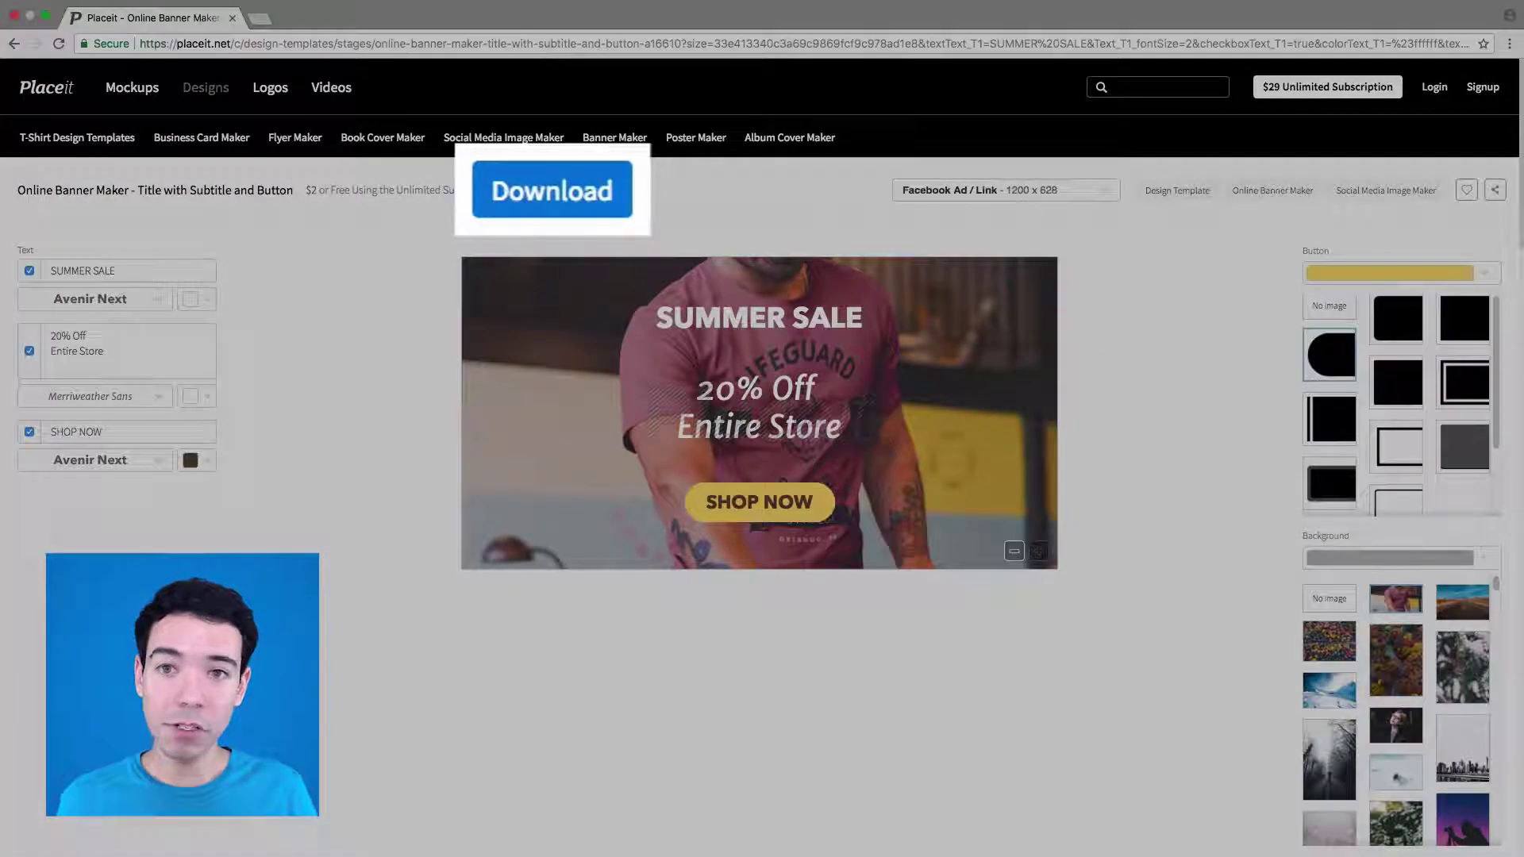
click(564, 200)
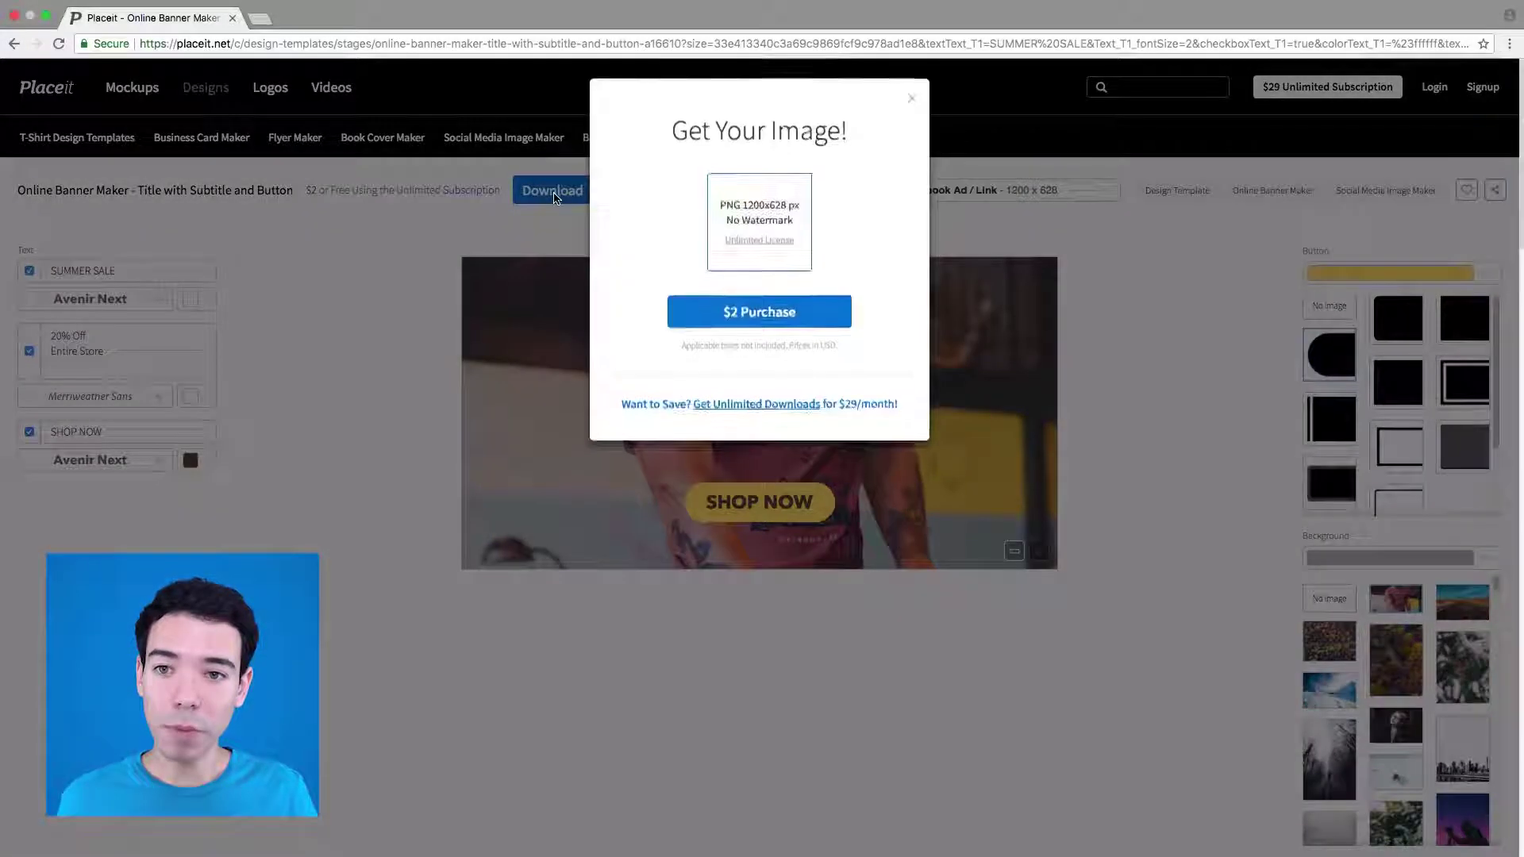